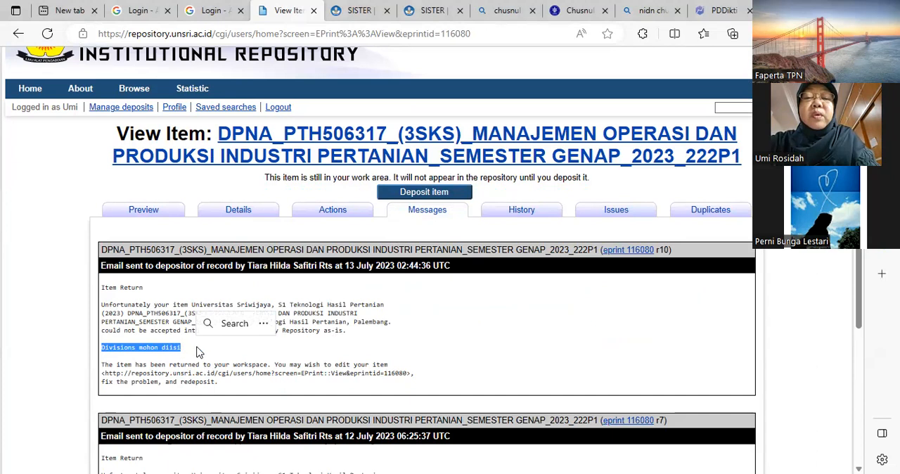
- Open the returned DPNA_PTH506317 item for editing and advance past the Type and Upload stages to Details
{"action": "left_click", "coordinate": [348, 217]}
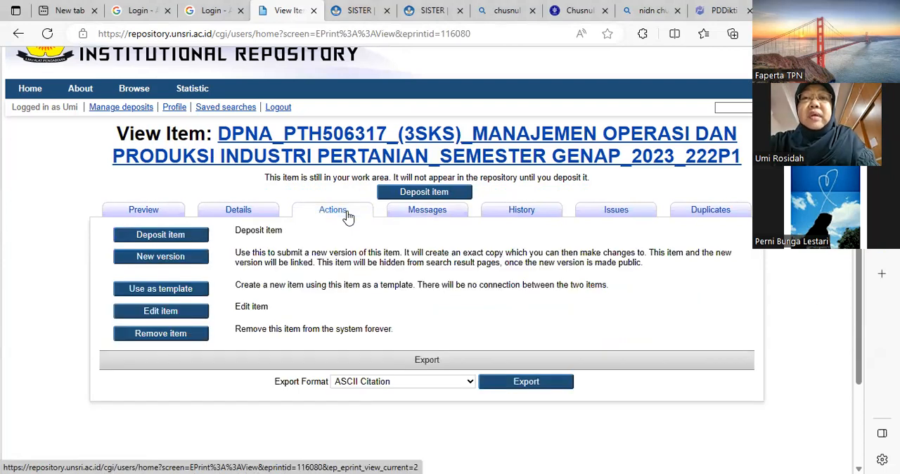
{"action": "left_click", "coordinate": [176, 316]}
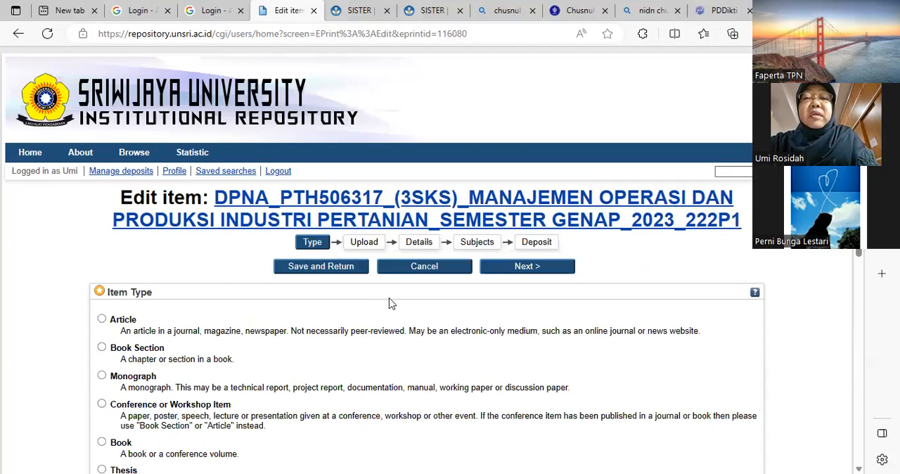
{"action": "scroll", "coordinate": [392, 304], "scroll_direction": "down", "scroll_amount": 6}
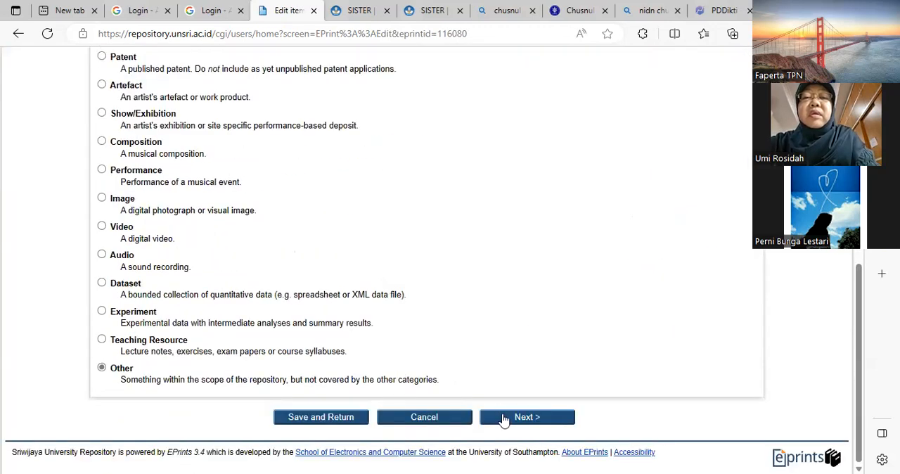
{"action": "left_click", "coordinate": [503, 420]}
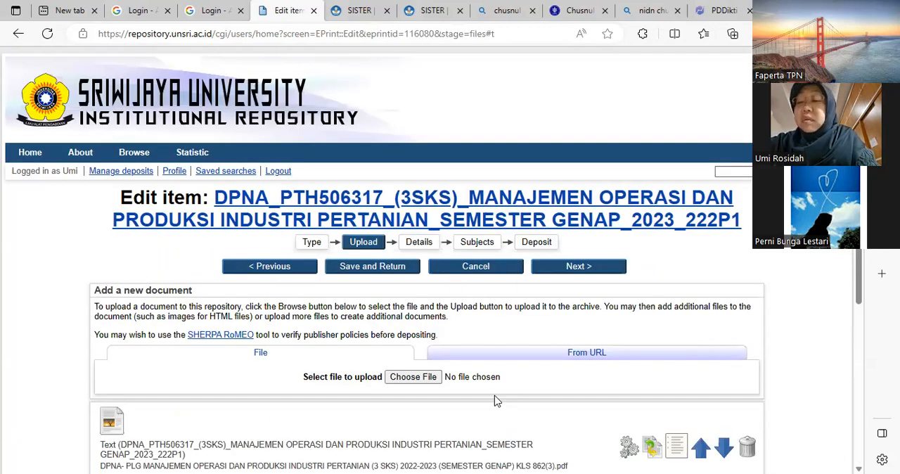
{"action": "scroll", "coordinate": [494, 400], "scroll_direction": "down", "scroll_amount": 4}
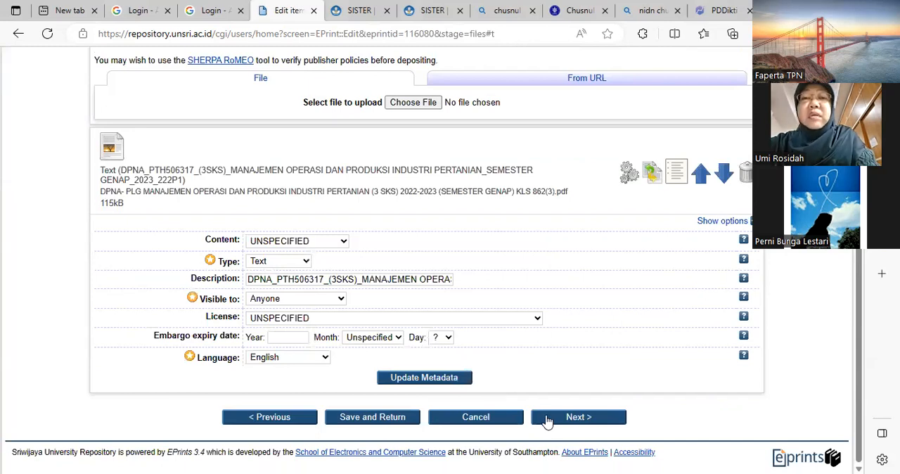
{"action": "left_click", "coordinate": [547, 418]}
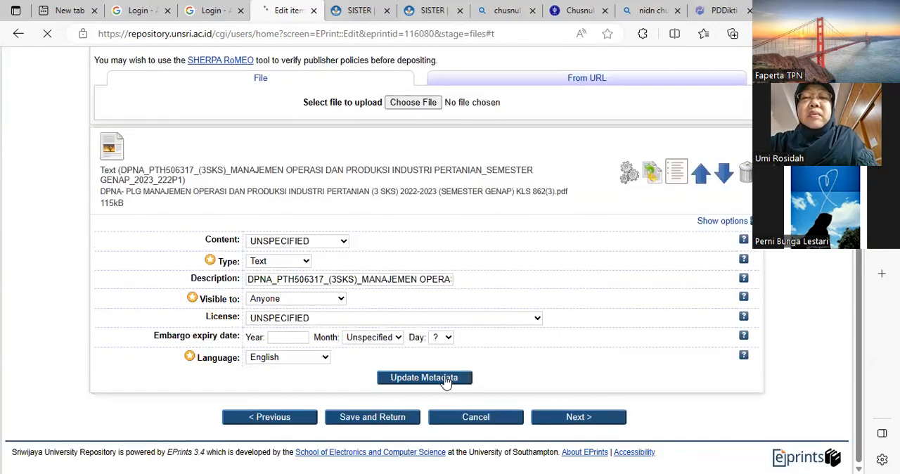
- Set the item's Divisions to "05-Faculty of Agriculture: 41231-Agricultural Product Technology (S1)"
{"action": "scroll", "coordinate": [432, 342], "scroll_direction": "down", "scroll_amount": 4}
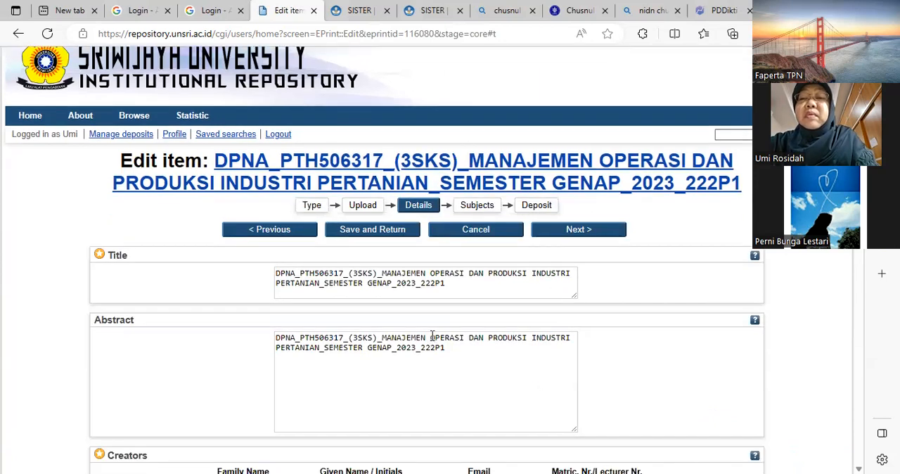
{"action": "scroll", "coordinate": [434, 342], "scroll_direction": "down", "scroll_amount": 4}
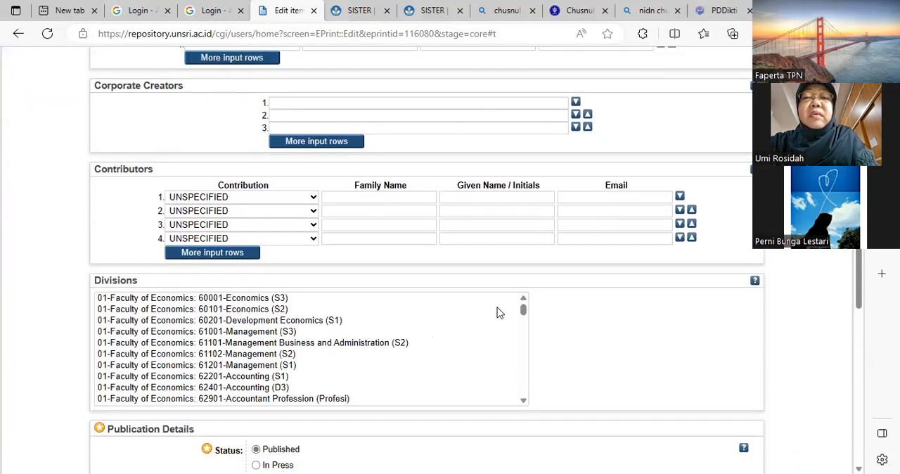
{"action": "left_click", "coordinate": [523, 312]}
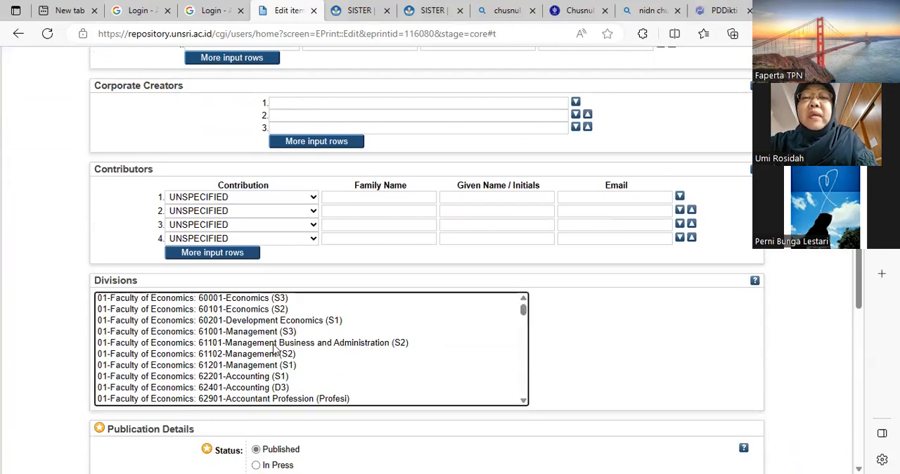
{"action": "scroll", "coordinate": [277, 351], "scroll_direction": "down", "scroll_amount": 4}
{"action": "scroll", "coordinate": [277, 350], "scroll_direction": "down", "scroll_amount": 3}
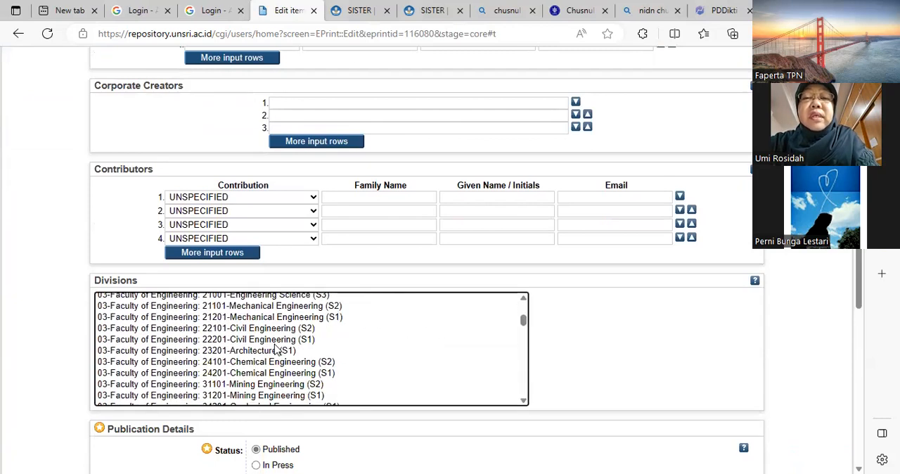
{"action": "scroll", "coordinate": [277, 350], "scroll_direction": "down", "scroll_amount": 2}
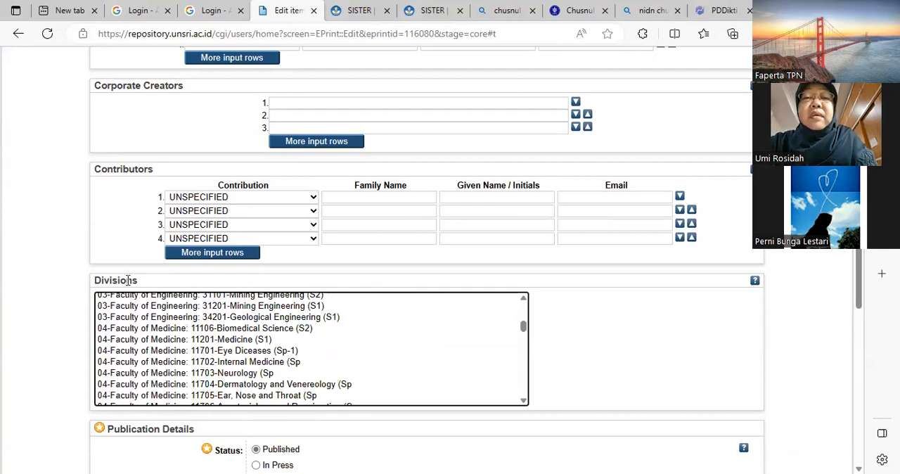
{"action": "scroll", "coordinate": [237, 328], "scroll_direction": "down", "scroll_amount": 1}
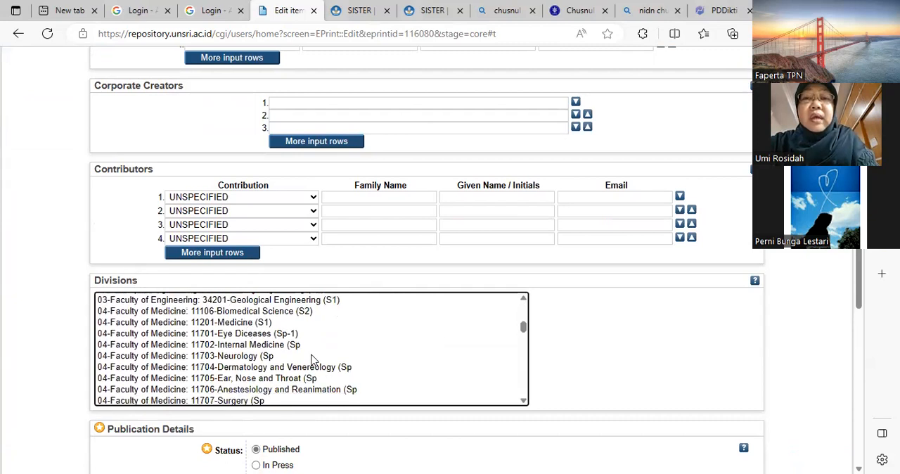
{"action": "scroll", "coordinate": [311, 362], "scroll_direction": "down", "scroll_amount": 2}
{"action": "scroll", "coordinate": [313, 360], "scroll_direction": "down", "scroll_amount": 1}
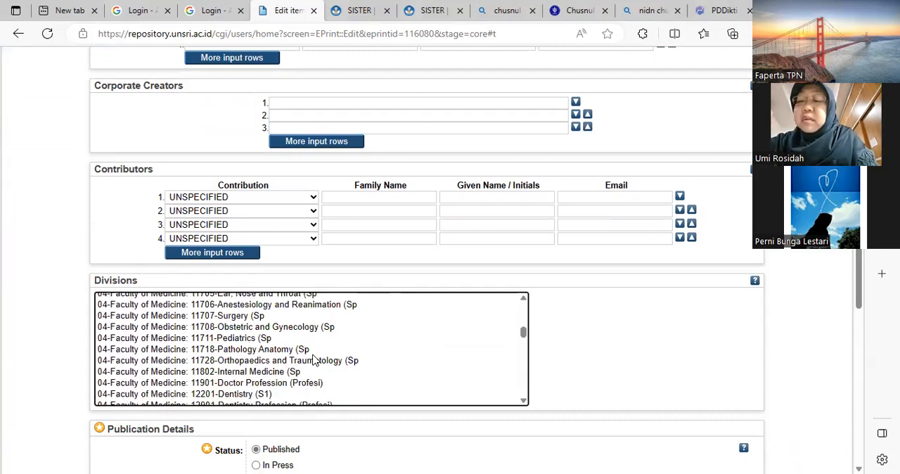
{"action": "scroll", "coordinate": [315, 360], "scroll_direction": "down", "scroll_amount": 9}
{"action": "scroll", "coordinate": [316, 359], "scroll_direction": "up", "scroll_amount": 1}
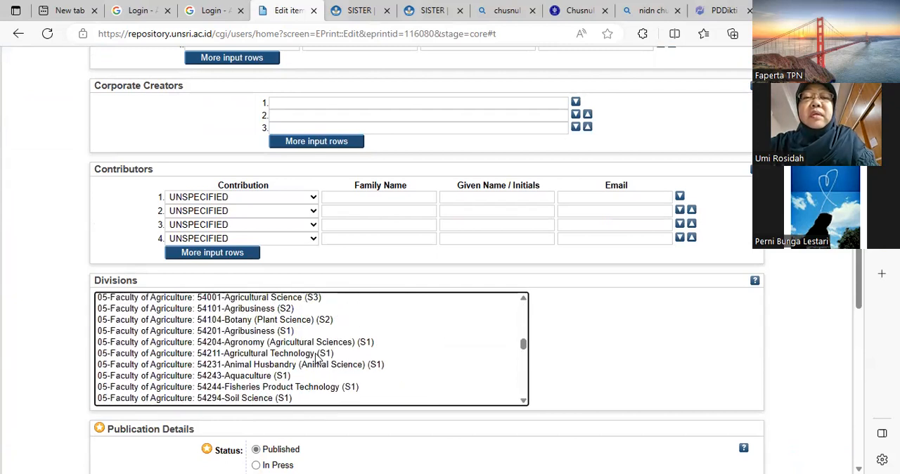
{"action": "scroll", "coordinate": [315, 359], "scroll_direction": "up", "scroll_amount": 2}
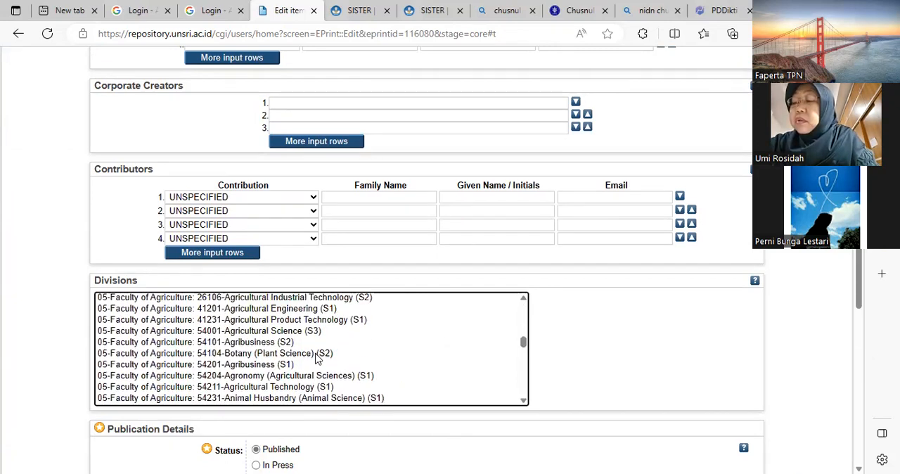
{"action": "left_click", "coordinate": [325, 322]}
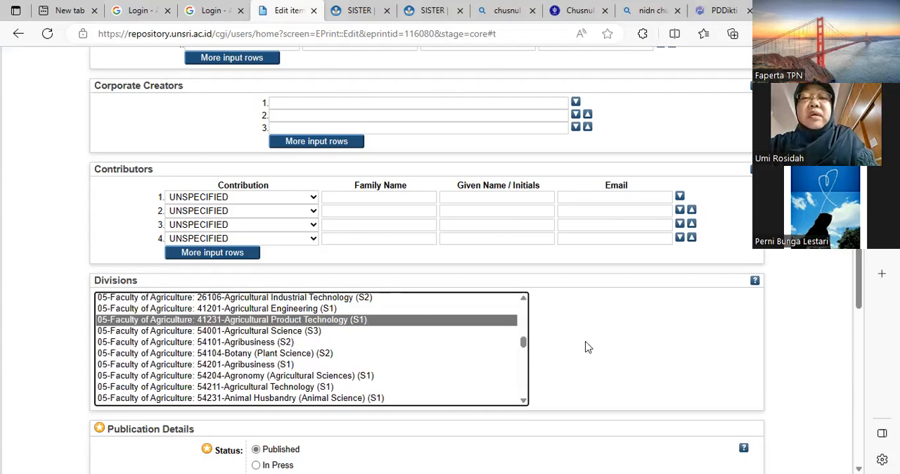
- Proceed through the remaining Details and Subjects stages of the DPNA_PTH506317 item and deposit it
{"action": "scroll", "coordinate": [588, 347], "scroll_direction": "down", "scroll_amount": 5}
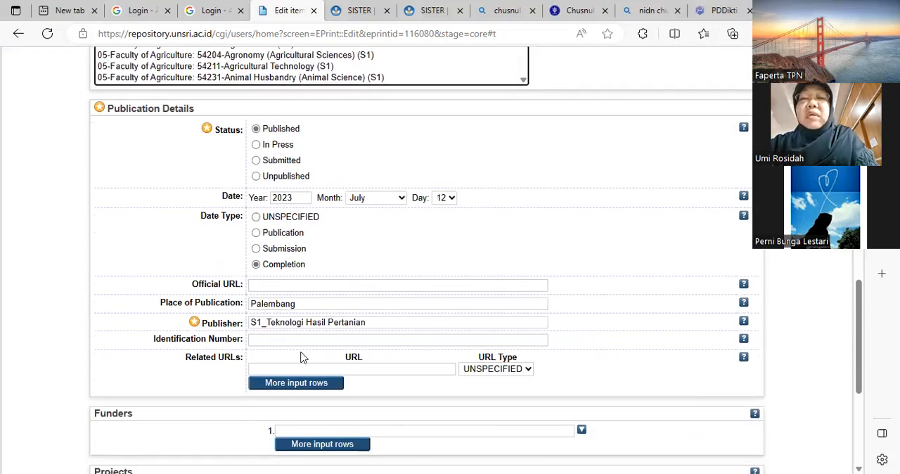
{"action": "scroll", "coordinate": [302, 357], "scroll_direction": "down", "scroll_amount": 3}
{"action": "scroll", "coordinate": [313, 357], "scroll_direction": "down", "scroll_amount": 1}
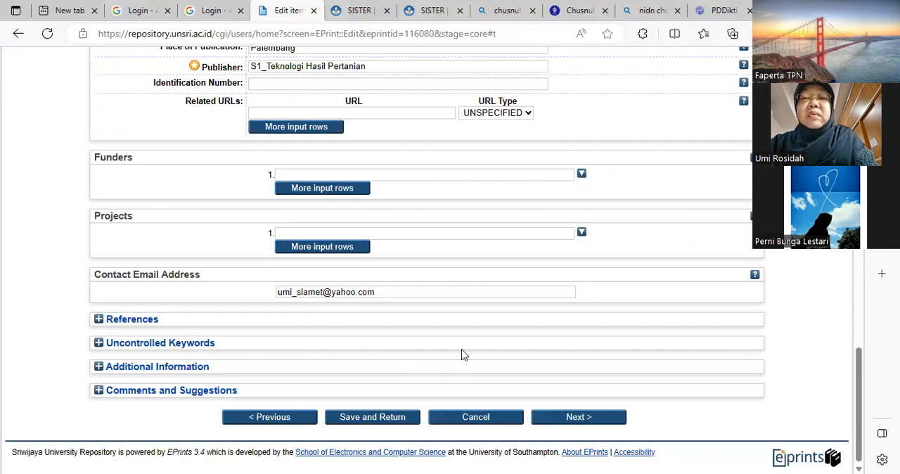
{"action": "left_click", "coordinate": [581, 424]}
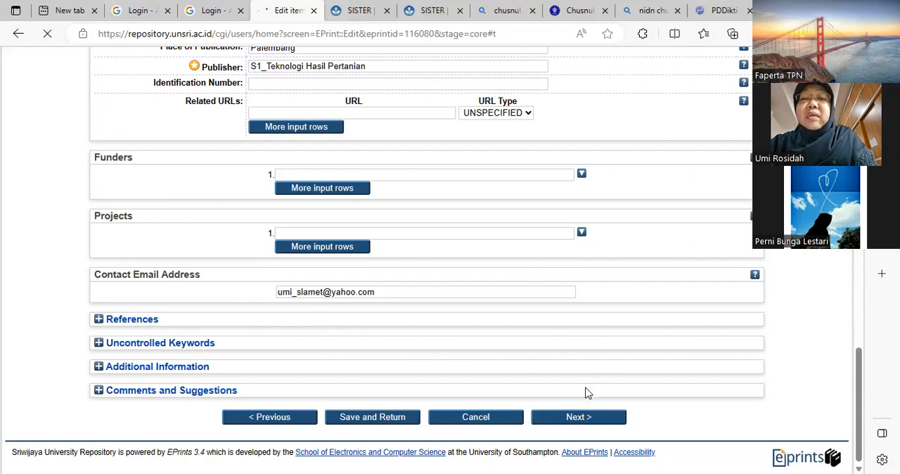
{"action": "scroll", "coordinate": [478, 398], "scroll_direction": "down", "scroll_amount": 1}
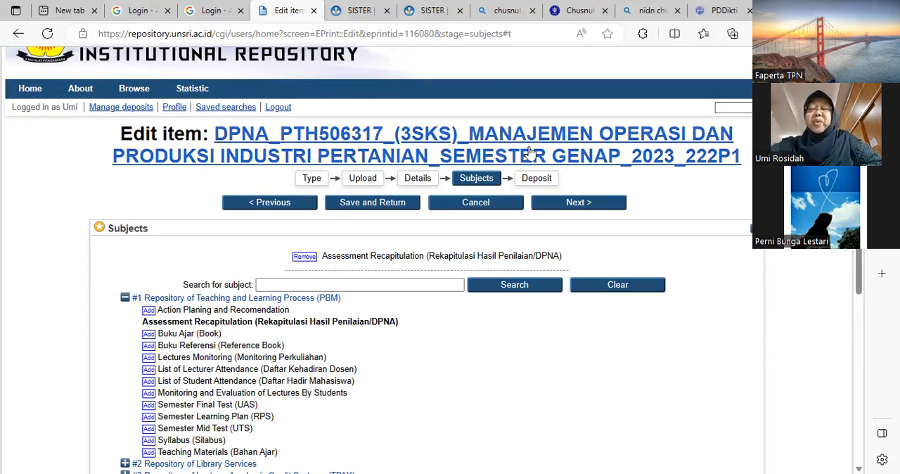
{"action": "scroll", "coordinate": [440, 365], "scroll_direction": "down", "scroll_amount": 3}
{"action": "scroll", "coordinate": [443, 371], "scroll_direction": "down", "scroll_amount": 3}
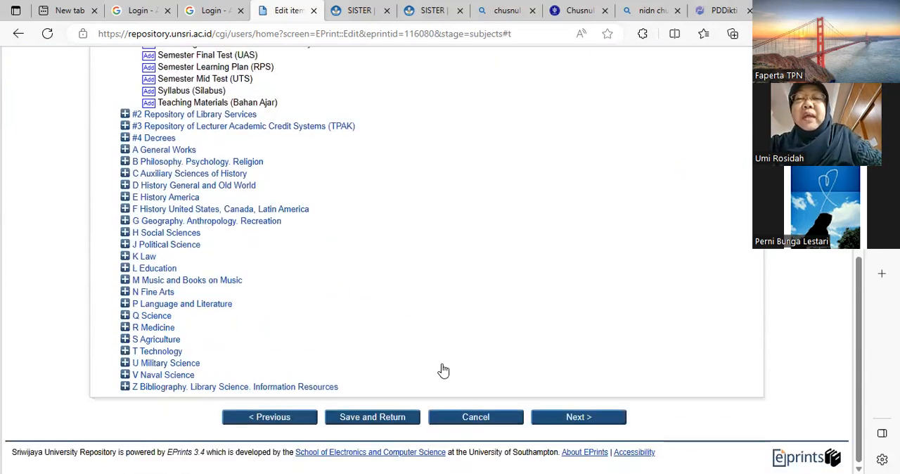
{"action": "left_click", "coordinate": [559, 418]}
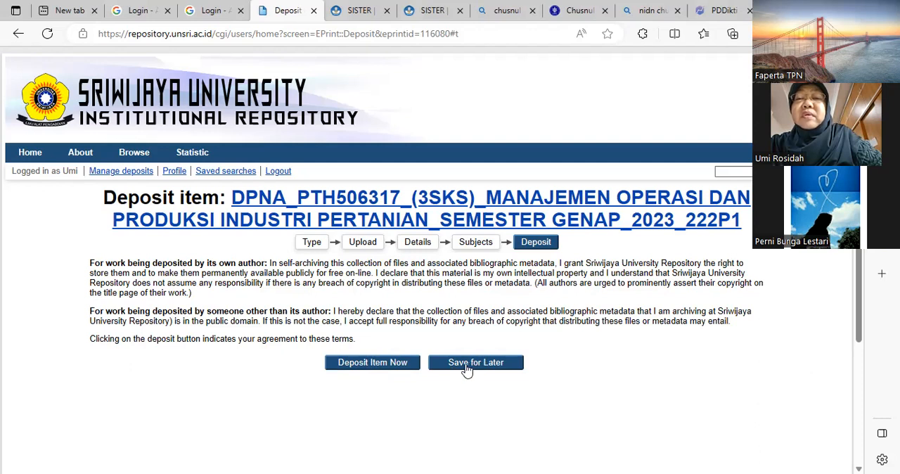
{"action": "left_click", "coordinate": [365, 368]}
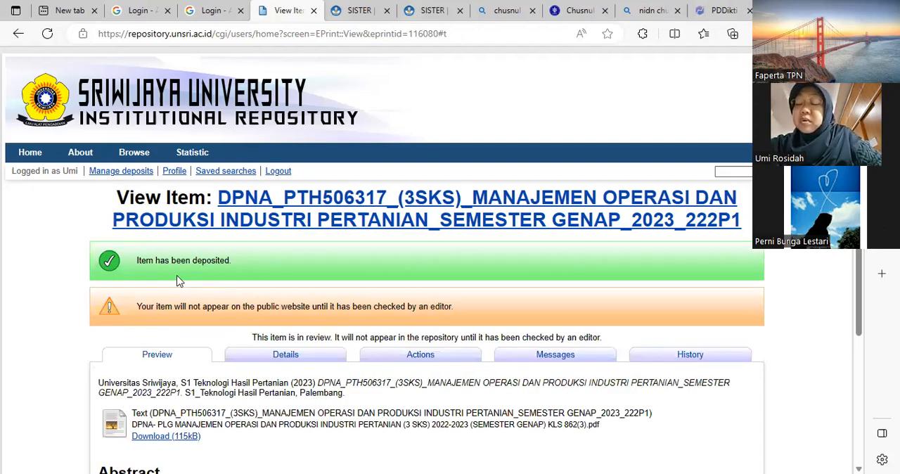
- Return to the deposits list and read the editor messages of the DAFTAR HADIR DOSEN_TIP5201 item
{"action": "left_click", "coordinate": [134, 172]}
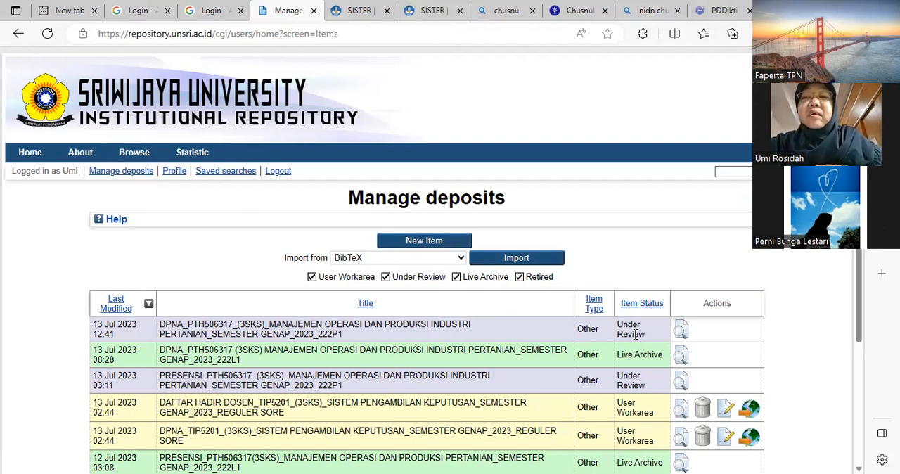
{"action": "scroll", "coordinate": [607, 374], "scroll_direction": "down", "scroll_amount": 1}
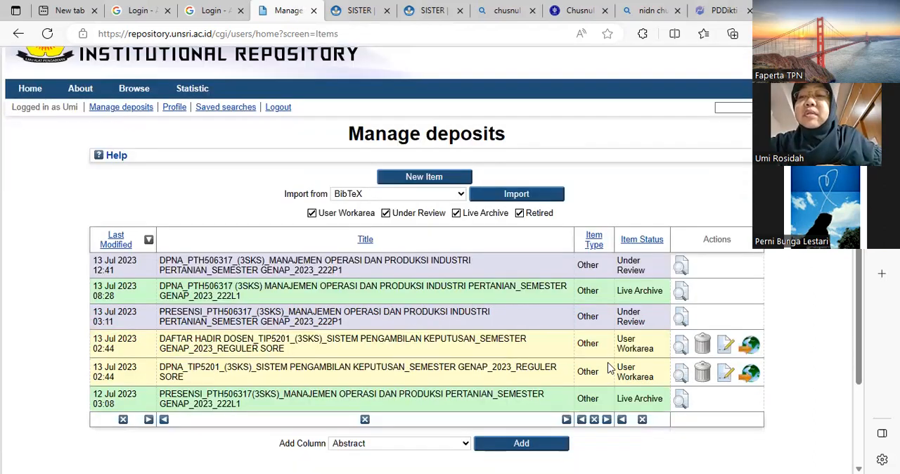
{"action": "left_click", "coordinate": [680, 349]}
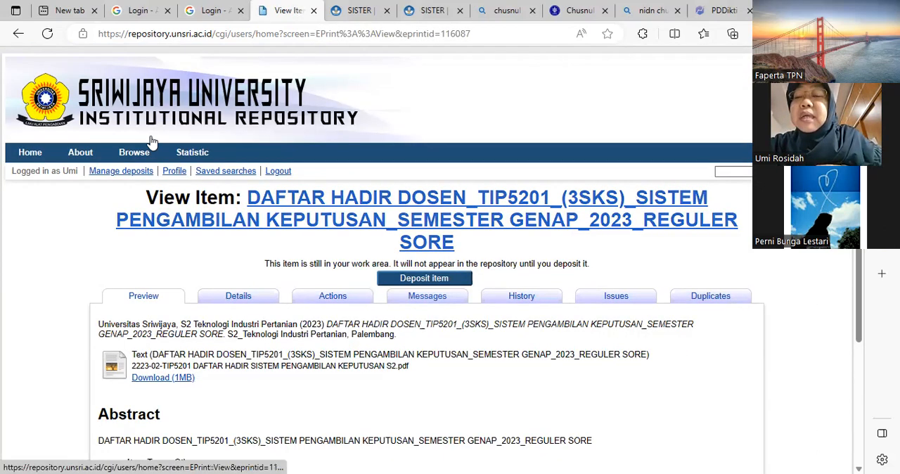
{"action": "left_click", "coordinate": [17, 35]}
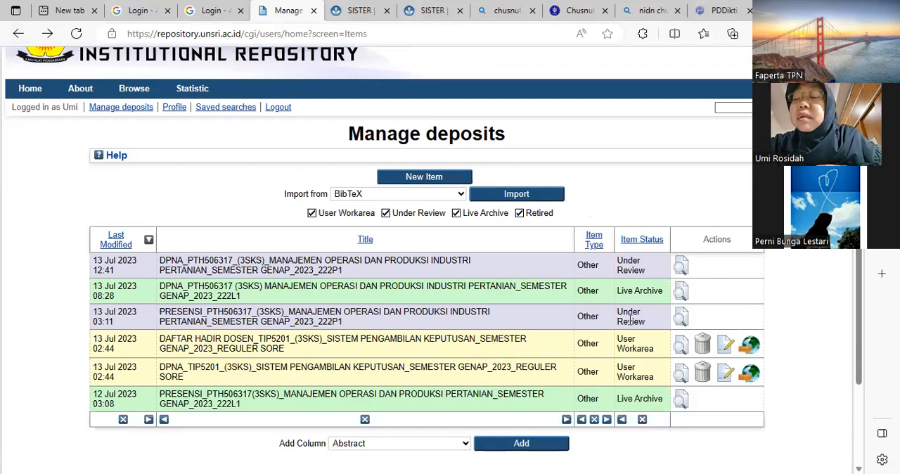
{"action": "left_click", "coordinate": [681, 349]}
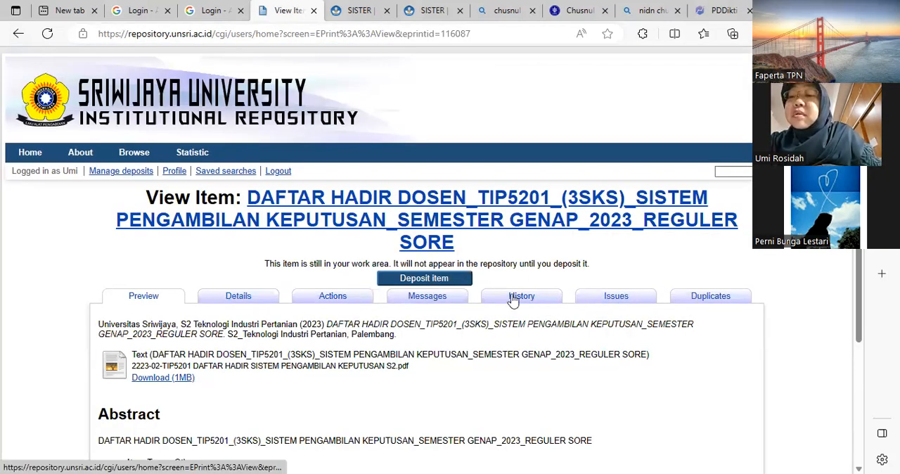
{"action": "left_click", "coordinate": [429, 301]}
{"action": "scroll", "coordinate": [415, 334], "scroll_direction": "down", "scroll_amount": 2}
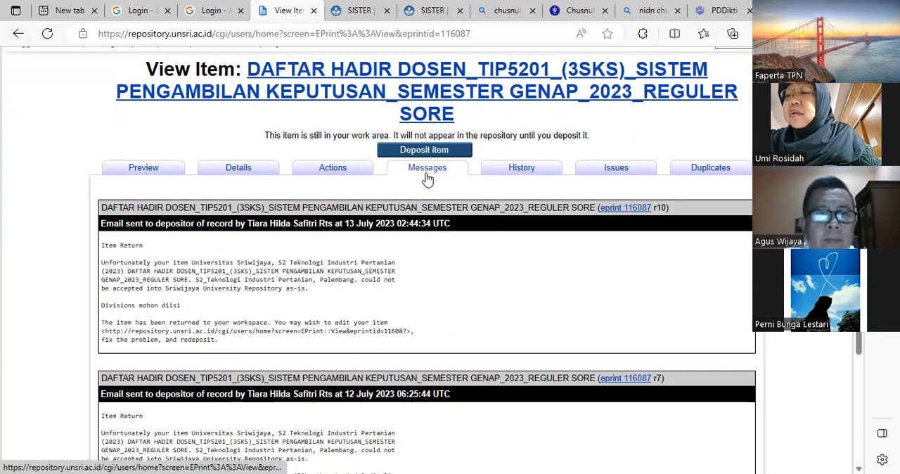
{"action": "left_click", "coordinate": [330, 172]}
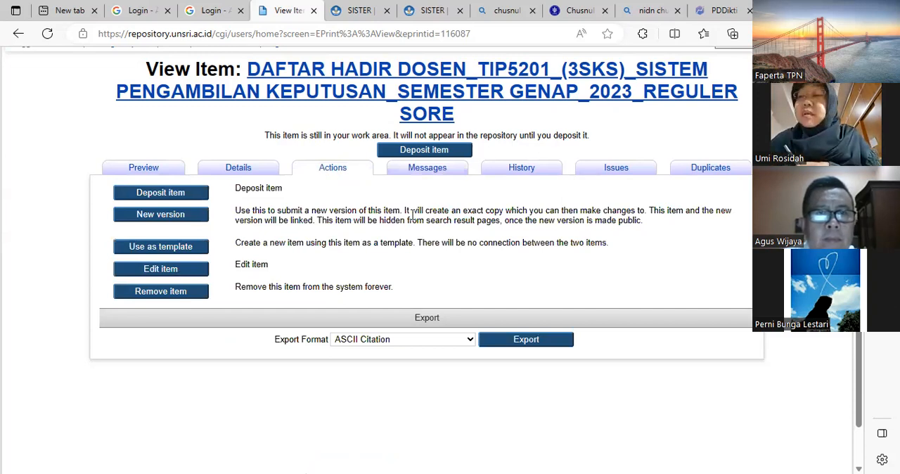
{"action": "left_click", "coordinate": [181, 273]}
{"action": "scroll", "coordinate": [491, 410], "scroll_direction": "down", "scroll_amount": 4}
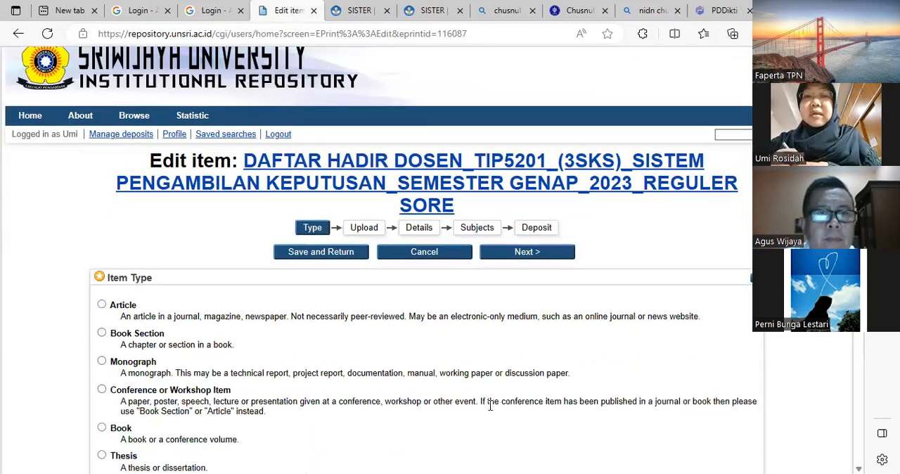
{"action": "scroll", "coordinate": [491, 410], "scroll_direction": "down", "scroll_amount": 3}
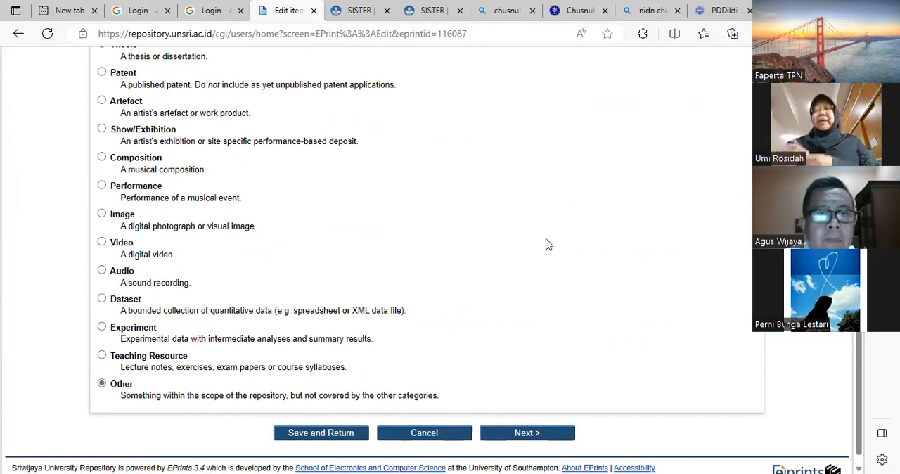
{"action": "left_click", "coordinate": [426, 437]}
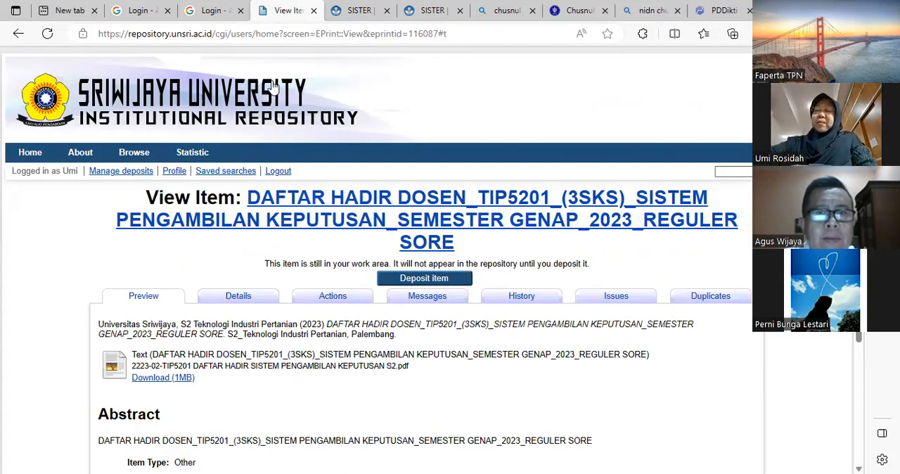
- Log out of the current repository account and bring up the other account's deposits list
{"action": "left_click", "coordinate": [277, 173]}
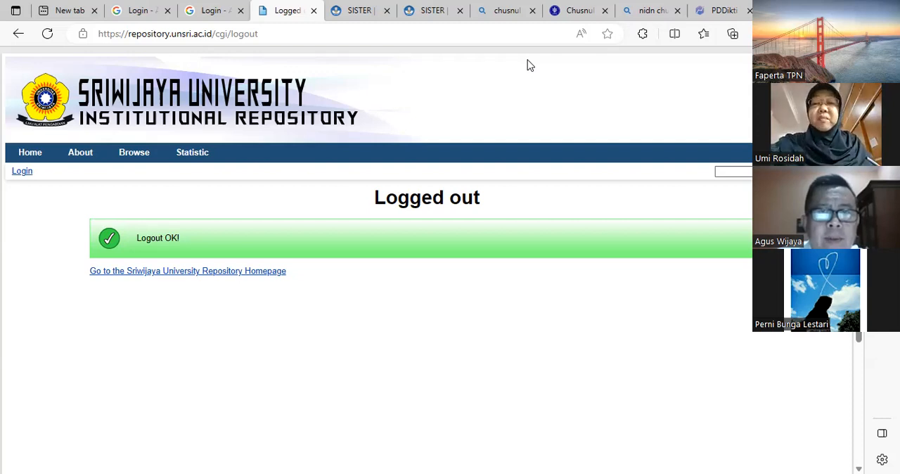
{"action": "key", "text": "alt+Left"}
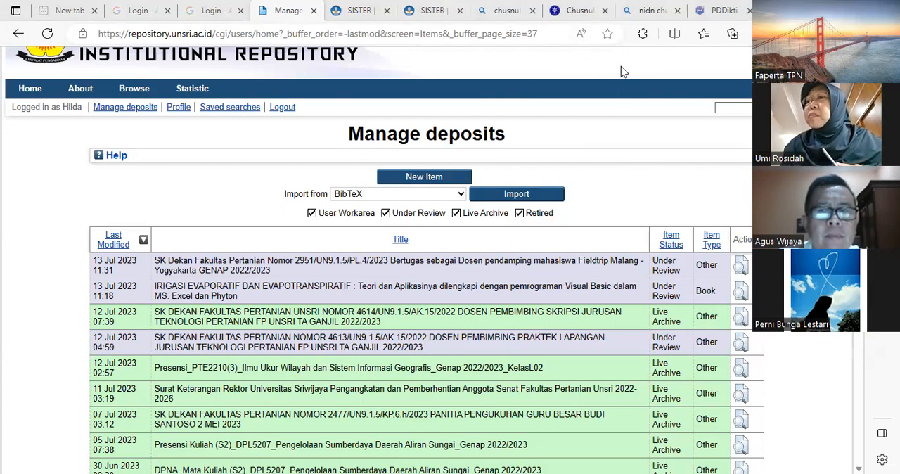
- Look through the full deposits list and check the review status of each item
{"action": "scroll", "coordinate": [579, 234], "scroll_direction": "down", "scroll_amount": 2}
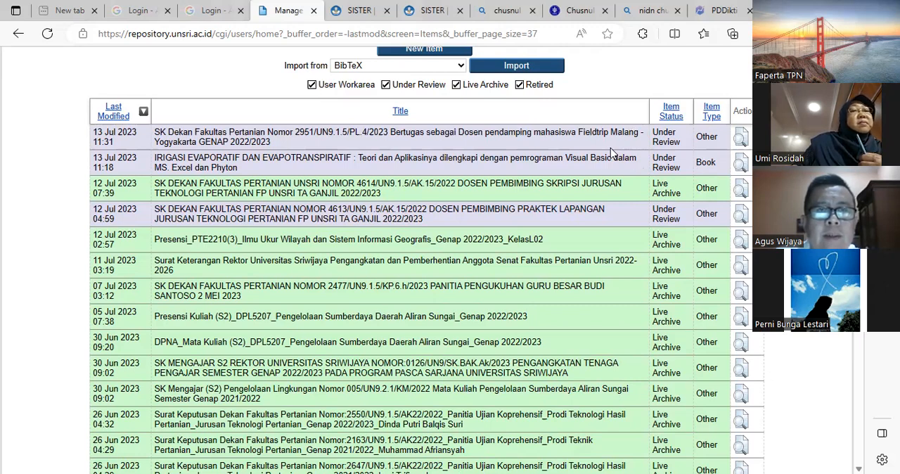
{"action": "scroll", "coordinate": [611, 150], "scroll_direction": "up", "scroll_amount": 1}
{"action": "scroll", "coordinate": [611, 153], "scroll_direction": "up", "scroll_amount": 1}
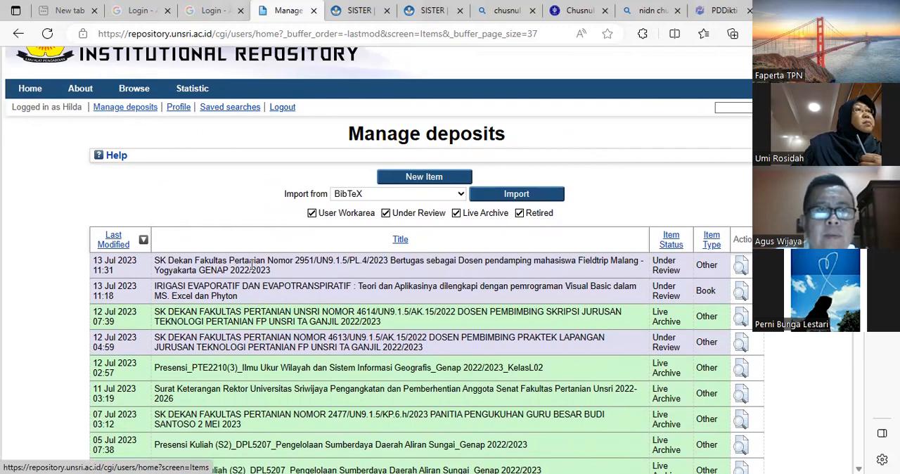
{"action": "scroll", "coordinate": [316, 205], "scroll_direction": "down", "scroll_amount": 3}
{"action": "scroll", "coordinate": [316, 205], "scroll_direction": "down", "scroll_amount": 8}
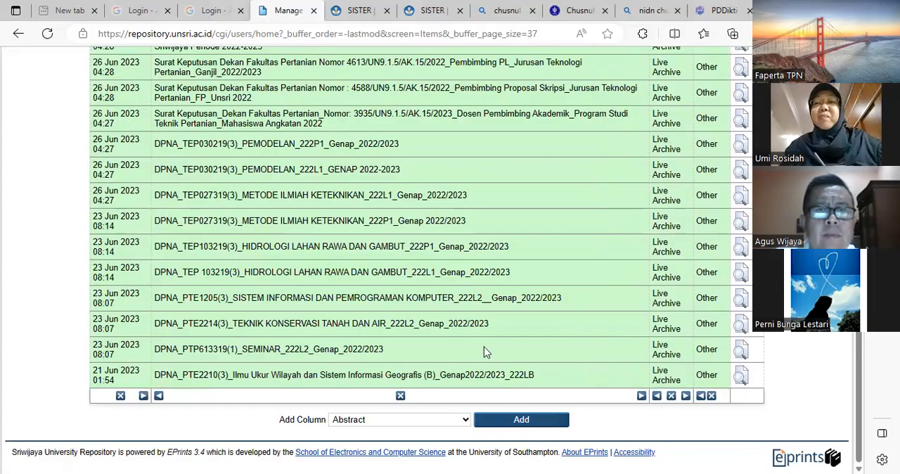
{"action": "scroll", "coordinate": [492, 340], "scroll_direction": "up", "scroll_amount": 5}
{"action": "scroll", "coordinate": [493, 341], "scroll_direction": "up", "scroll_amount": 3}
{"action": "scroll", "coordinate": [567, 348], "scroll_direction": "down", "scroll_amount": 6}
{"action": "scroll", "coordinate": [566, 352], "scroll_direction": "up", "scroll_amount": 4}
{"action": "scroll", "coordinate": [566, 350], "scroll_direction": "up", "scroll_amount": 5}
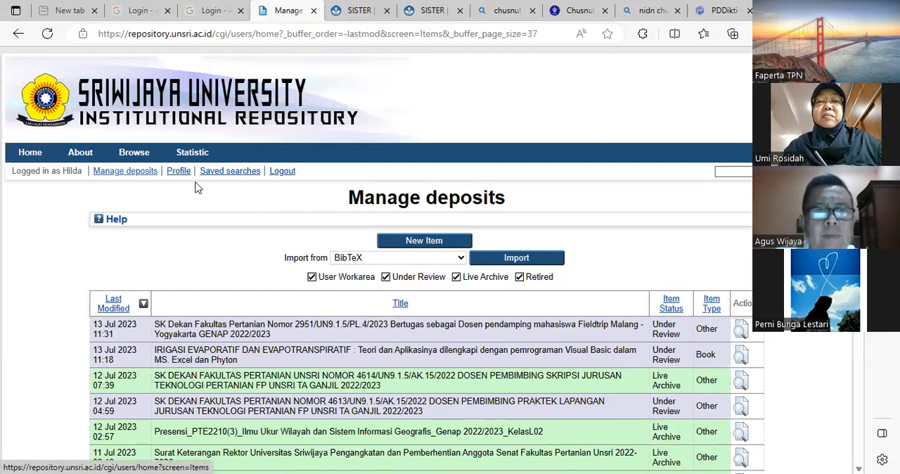
- Create a new deposit with the item type Other and proceed to its Upload stage
{"action": "left_click", "coordinate": [409, 244]}
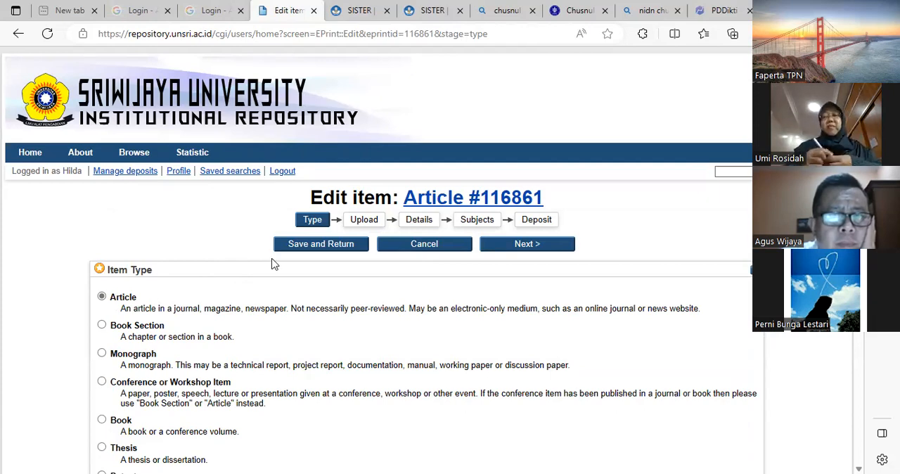
{"action": "scroll", "coordinate": [284, 292], "scroll_direction": "down", "scroll_amount": 3}
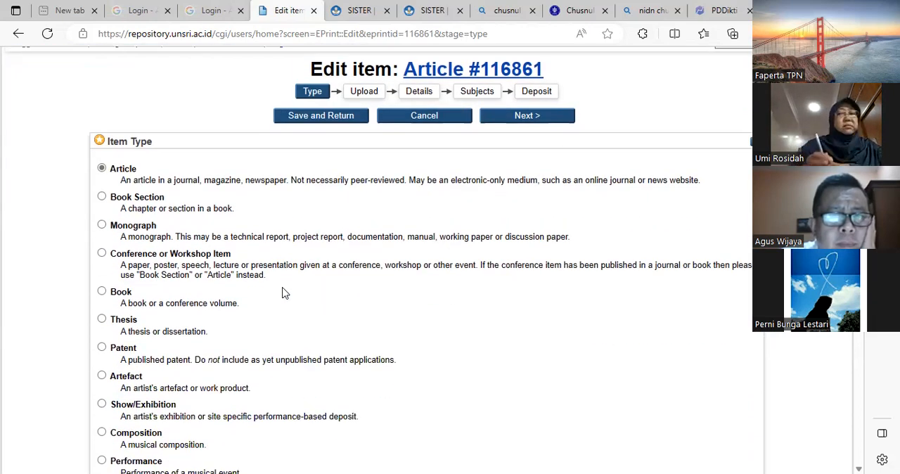
{"action": "scroll", "coordinate": [283, 293], "scroll_direction": "down", "scroll_amount": 7}
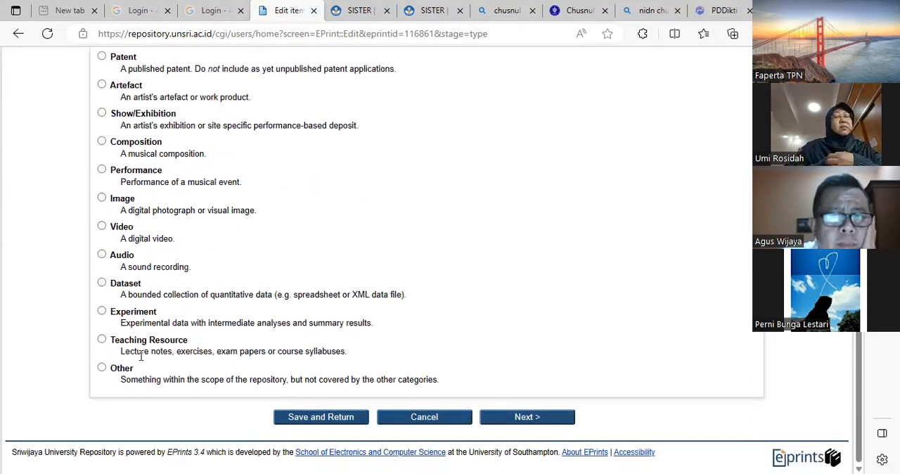
{"action": "left_click", "coordinate": [102, 367]}
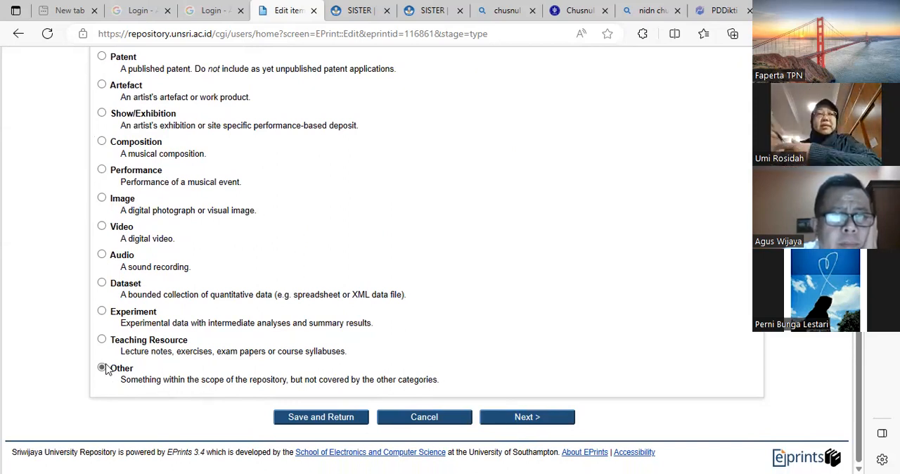
{"action": "left_click", "coordinate": [524, 418]}
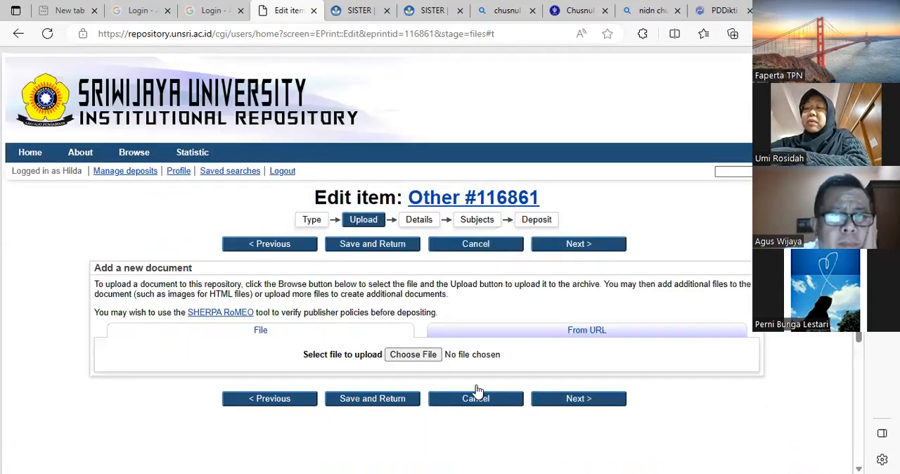
{"action": "left_click", "coordinate": [480, 336]}
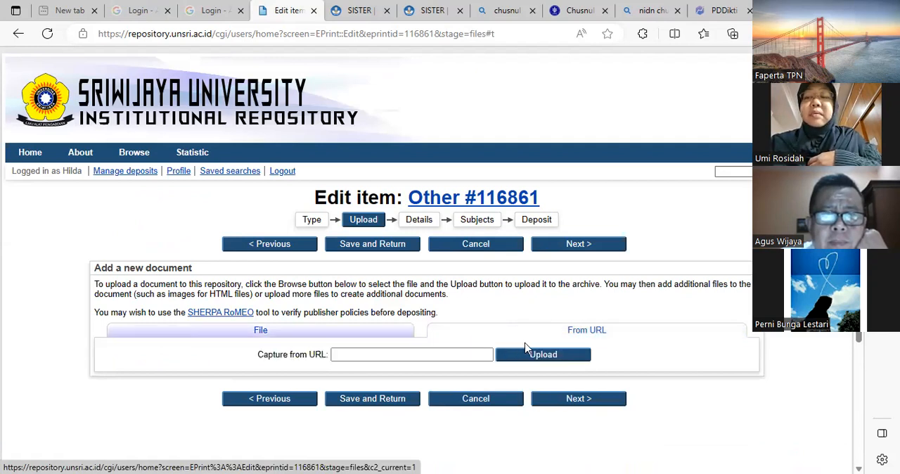
{"action": "left_click", "coordinate": [427, 356]}
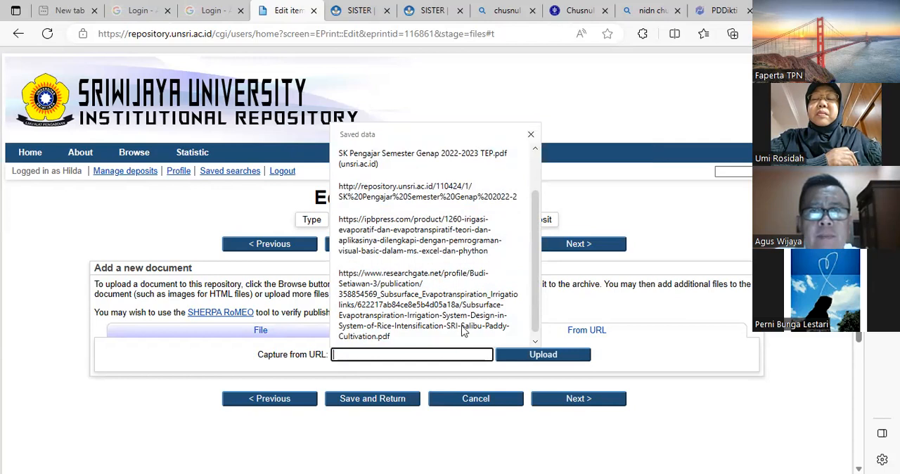
{"action": "left_click", "coordinate": [531, 136]}
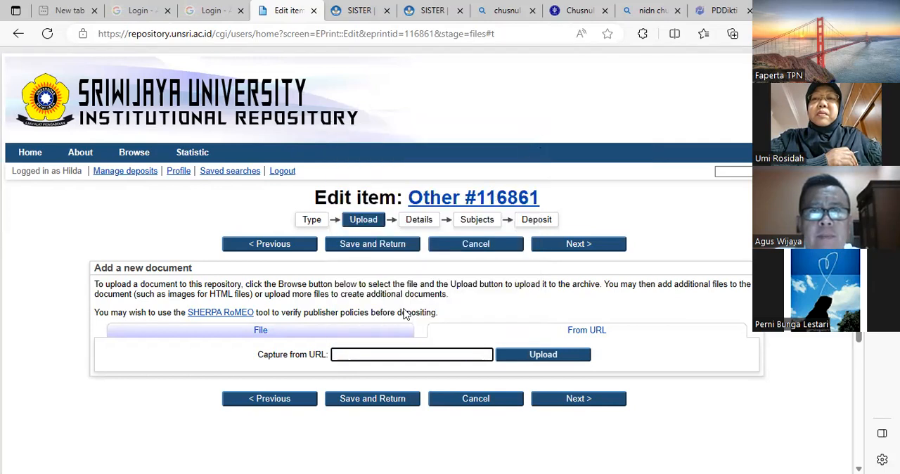
{"action": "left_click", "coordinate": [365, 335]}
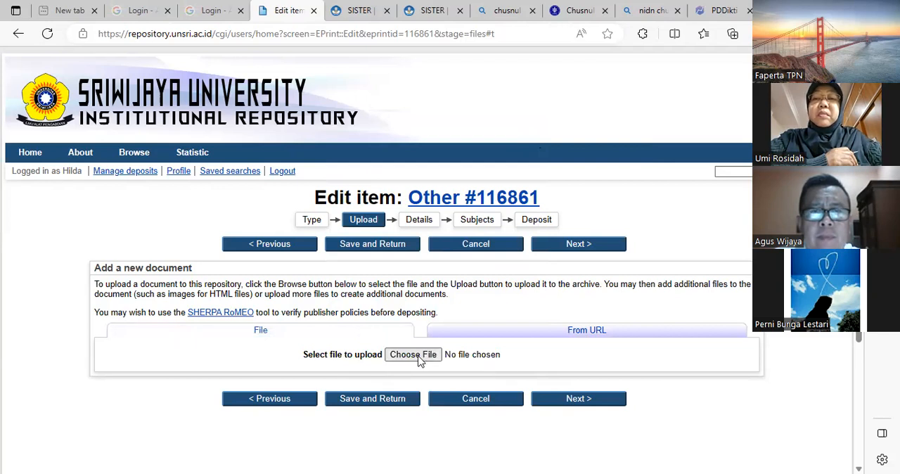
- Upload the file "150822.a.SK PA mhs angkatan 2022 Jurusan TPN TA 2022 2023.pdf" from the lecturer's SK folder
{"action": "left_click", "coordinate": [418, 357]}
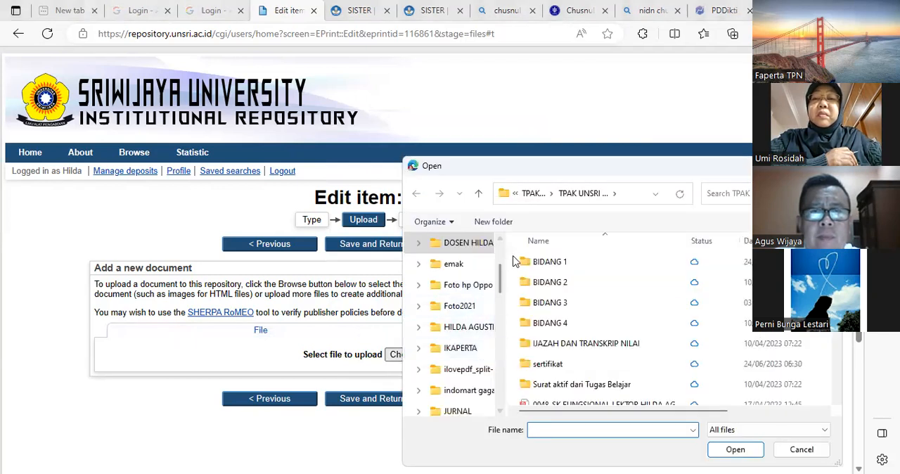
{"action": "scroll", "coordinate": [584, 350], "scroll_direction": "down", "scroll_amount": 2}
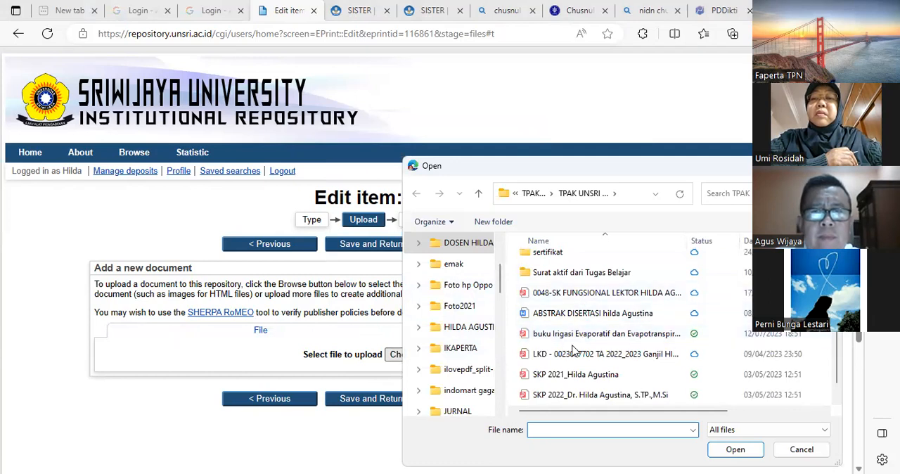
{"action": "scroll", "coordinate": [573, 344], "scroll_direction": "down", "scroll_amount": 1}
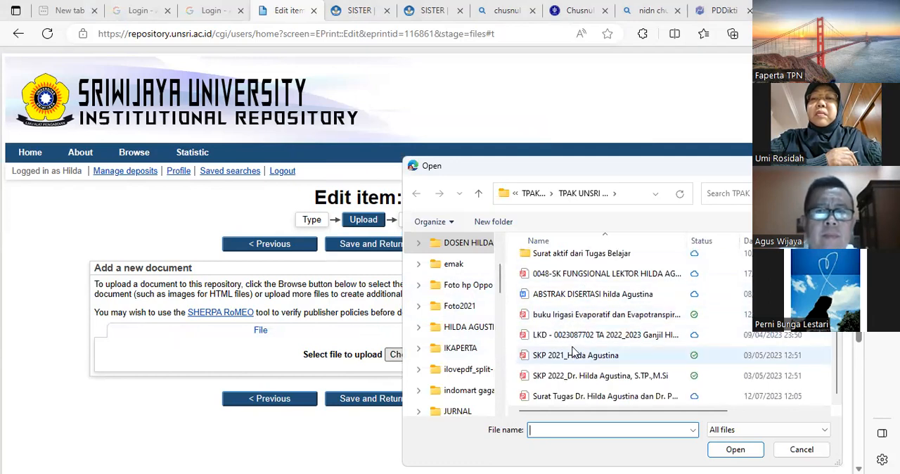
{"action": "left_click", "coordinate": [533, 194]}
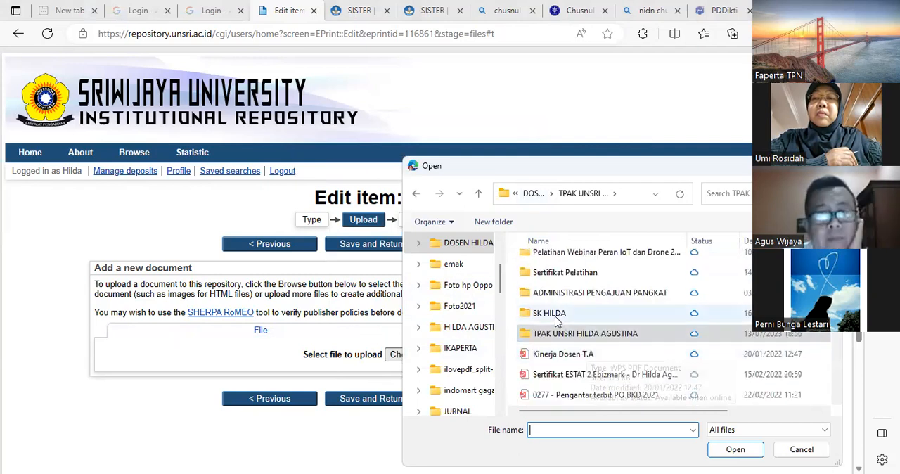
{"action": "double_click", "coordinate": [549, 313]}
{"action": "left_click", "coordinate": [553, 284]}
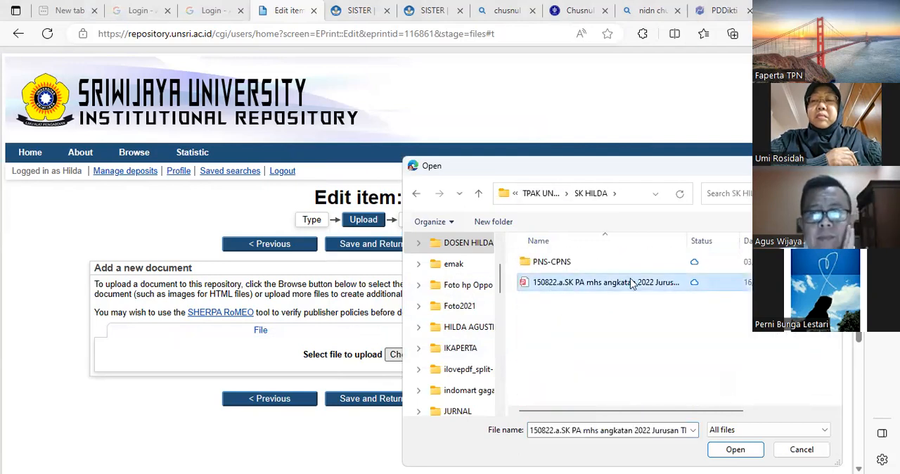
{"action": "left_click", "coordinate": [733, 454]}
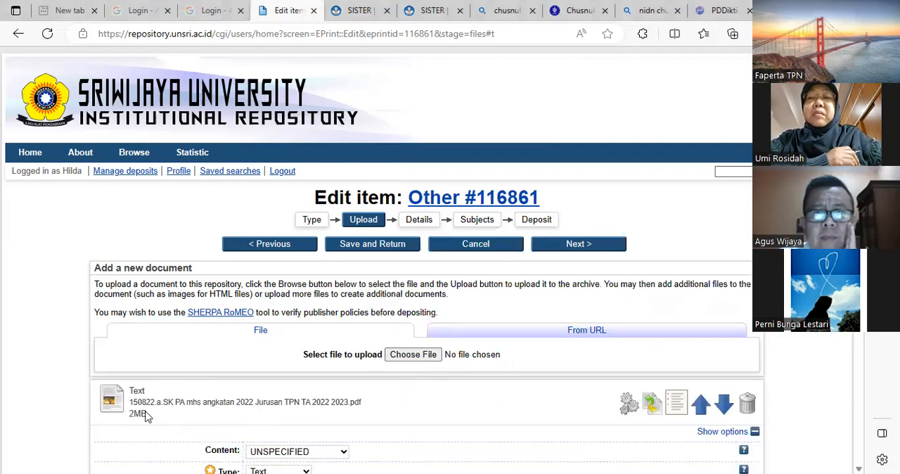
- Set the uploaded document's language to Indonesian and proceed to the Details stage
{"action": "scroll", "coordinate": [330, 405], "scroll_direction": "down", "scroll_amount": 3}
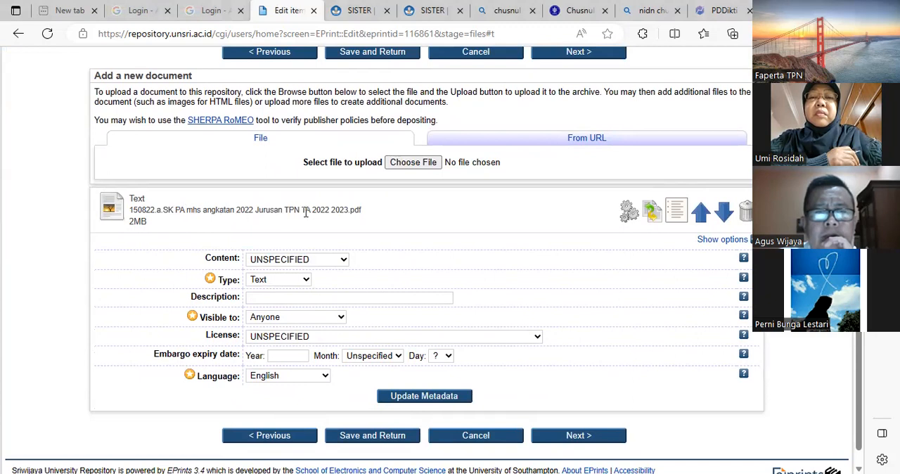
{"action": "left_click", "coordinate": [309, 380]}
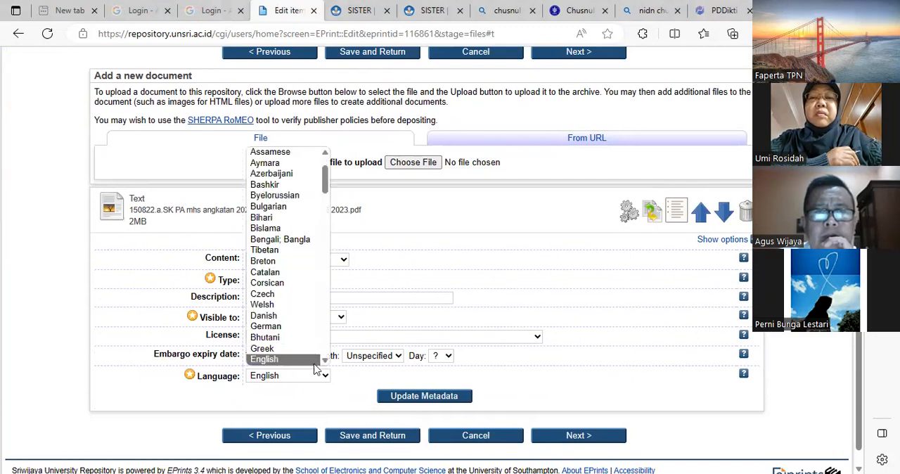
{"action": "scroll", "coordinate": [280, 280], "scroll_direction": "down", "scroll_amount": 5}
{"action": "scroll", "coordinate": [280, 281], "scroll_direction": "down", "scroll_amount": 5}
{"action": "scroll", "coordinate": [282, 288], "scroll_direction": "up", "scroll_amount": 4}
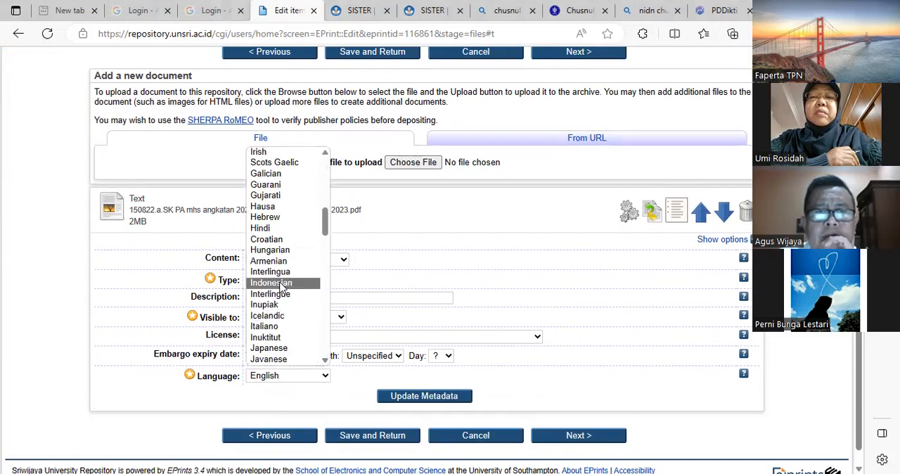
{"action": "key", "text": "Return"}
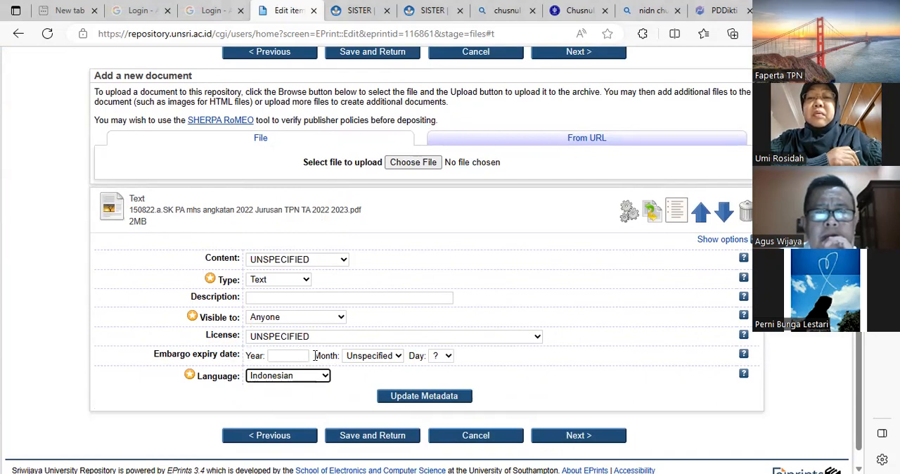
{"action": "left_click", "coordinate": [569, 438]}
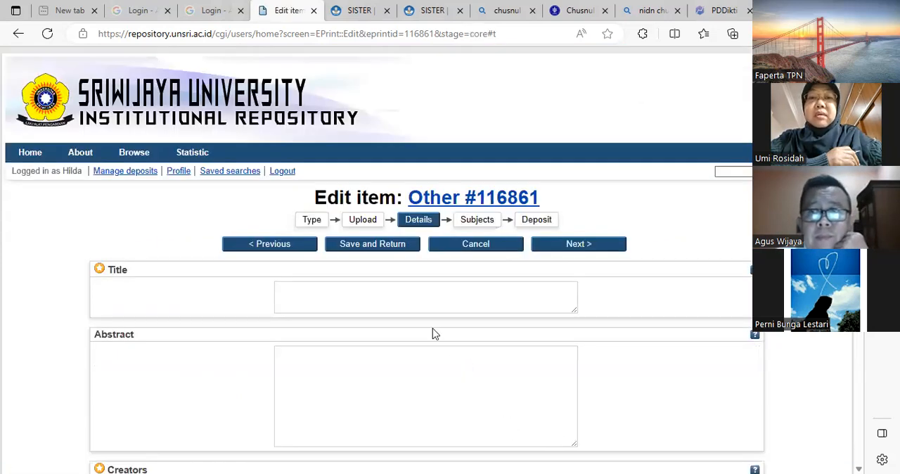
- Step back from the Details stage through Upload to Type and review the entries made in each
{"action": "left_click", "coordinate": [347, 288]}
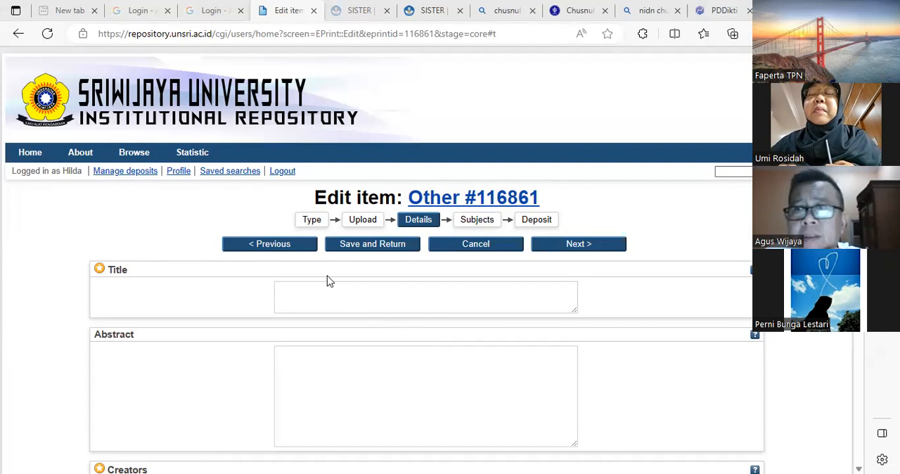
{"action": "left_click", "coordinate": [271, 249]}
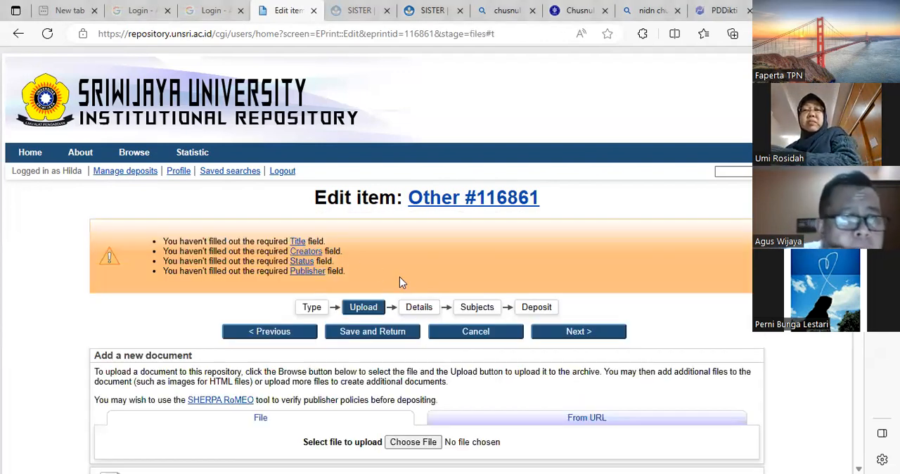
{"action": "scroll", "coordinate": [356, 316], "scroll_direction": "down", "scroll_amount": 3}
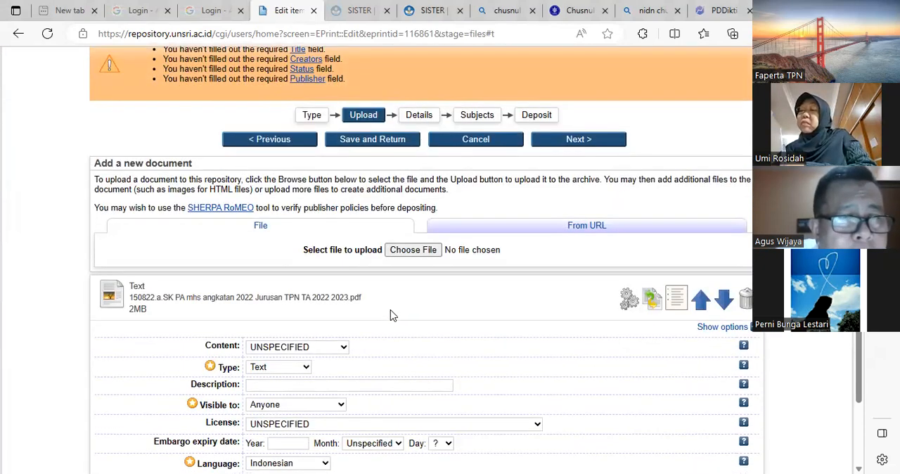
{"action": "scroll", "coordinate": [392, 316], "scroll_direction": "up", "scroll_amount": 3}
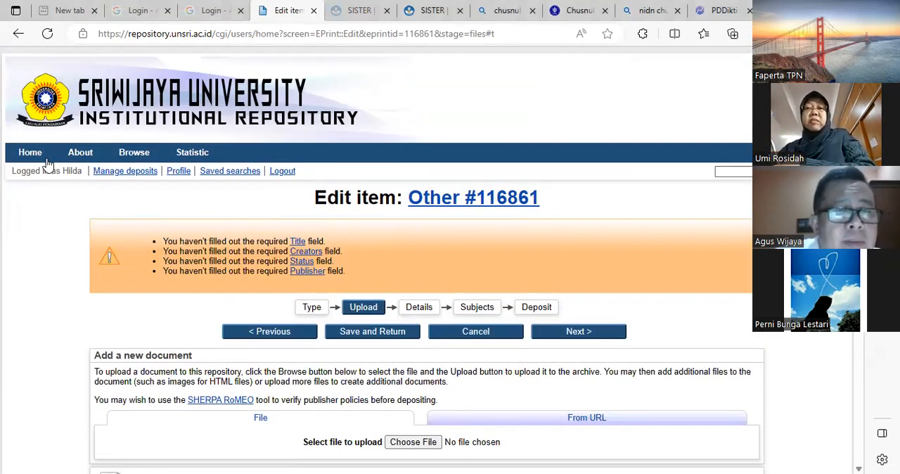
{"action": "left_click", "coordinate": [251, 334]}
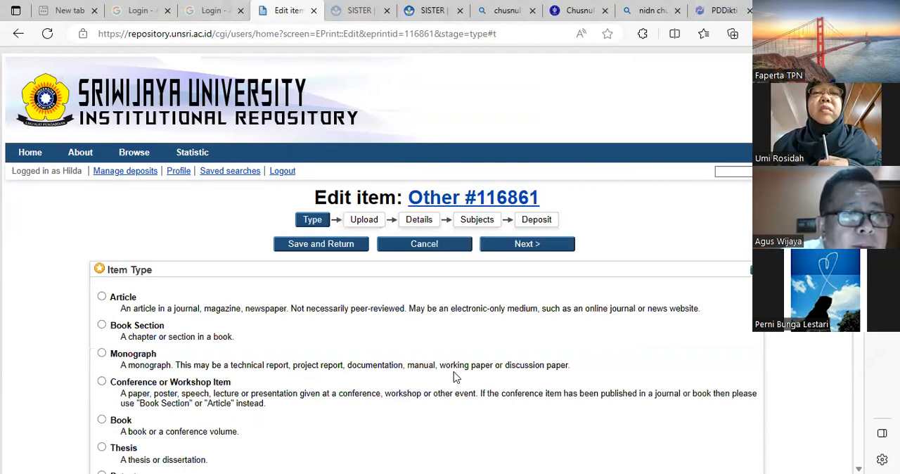
{"action": "scroll", "coordinate": [338, 303], "scroll_direction": "down", "scroll_amount": 2}
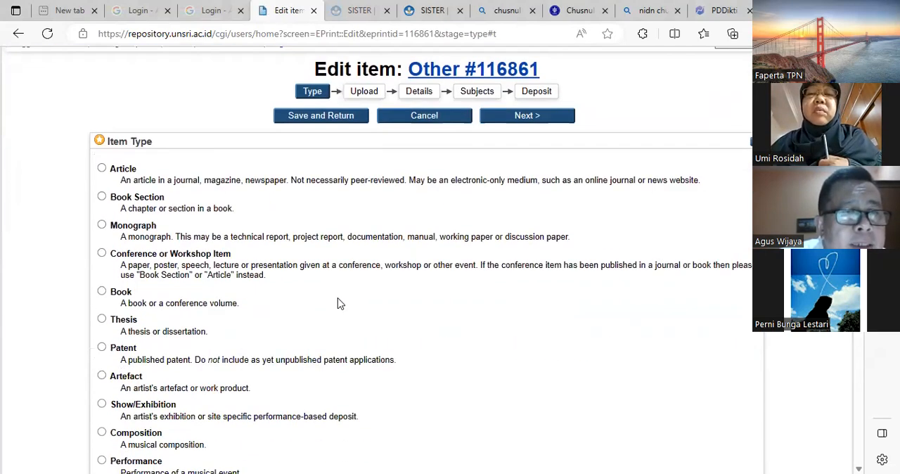
{"action": "scroll", "coordinate": [342, 241], "scroll_direction": "up", "scroll_amount": 1}
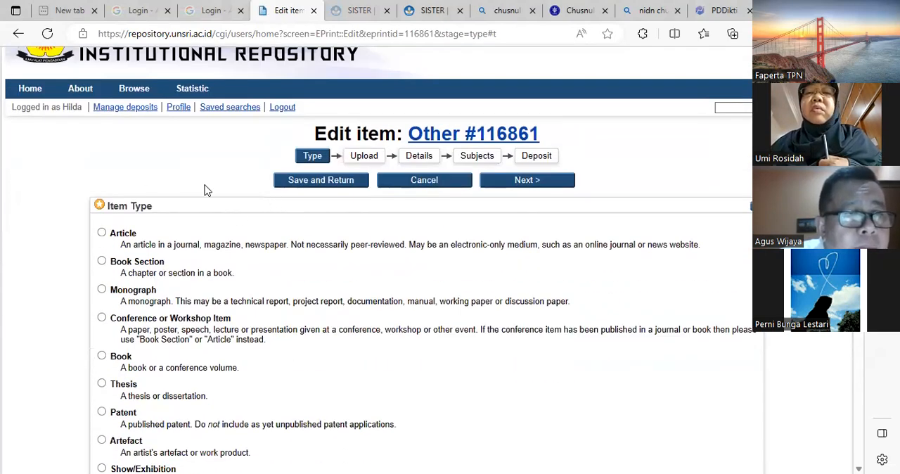
{"action": "scroll", "coordinate": [313, 242], "scroll_direction": "down", "scroll_amount": 5}
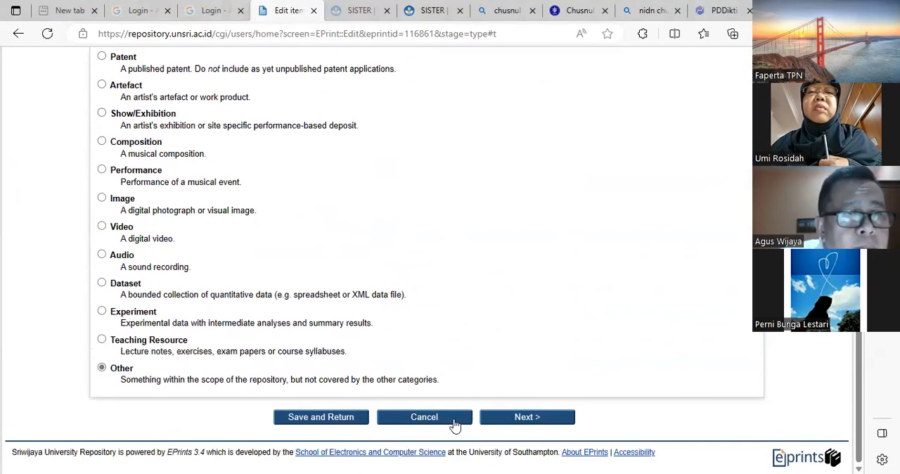
- Cancel the current editing and reopen the untitled draft for editing from the deposits list
{"action": "left_click", "coordinate": [442, 421]}
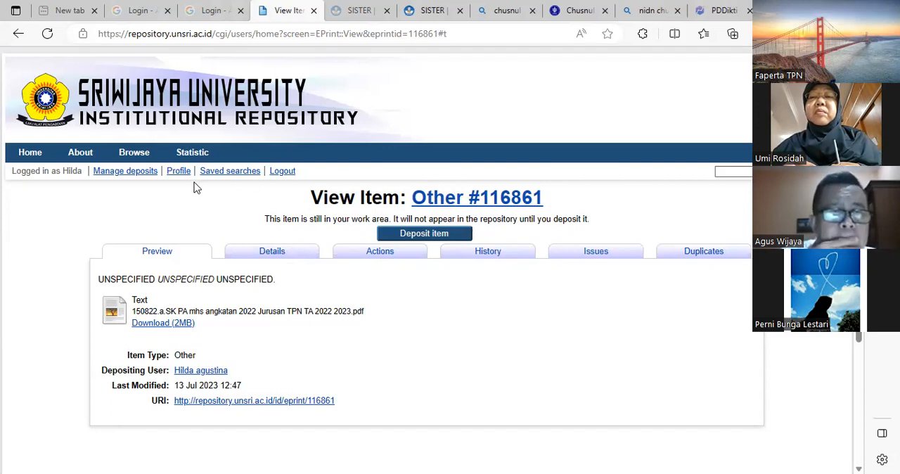
{"action": "left_click", "coordinate": [116, 177]}
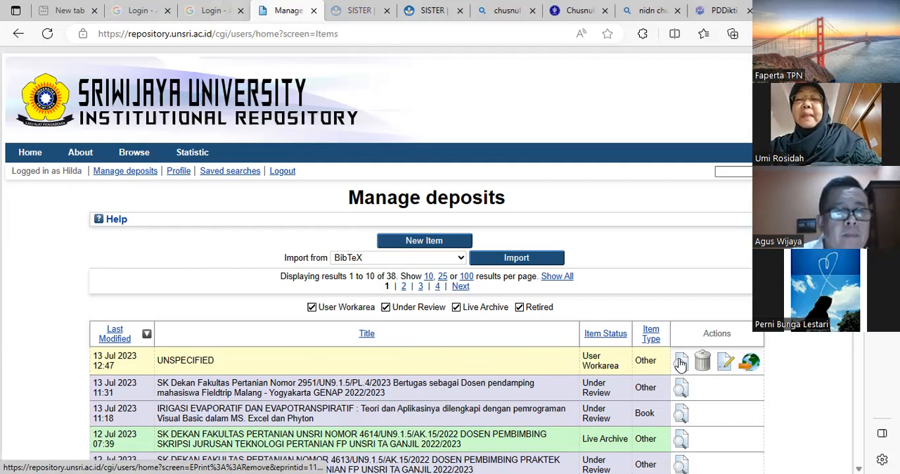
{"action": "left_click", "coordinate": [726, 362]}
{"action": "scroll", "coordinate": [396, 363], "scroll_direction": "down", "scroll_amount": 6}
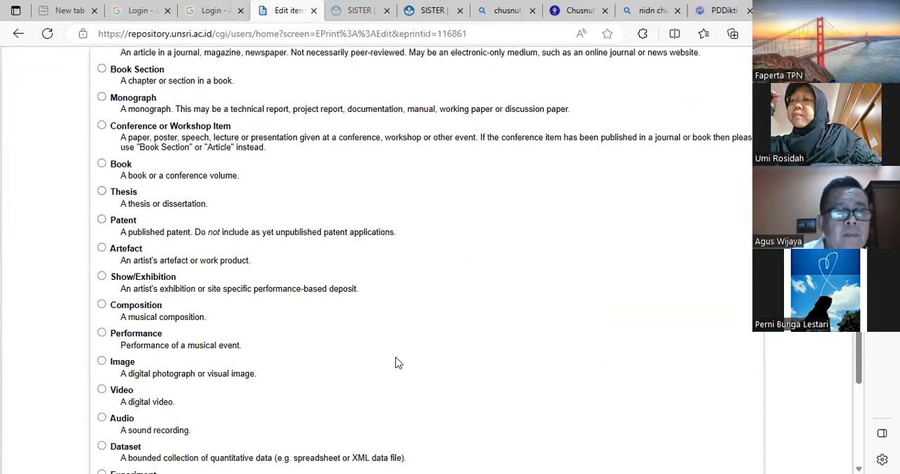
- Advance the reopened draft from the Type stage through Upload to the Details stage
{"action": "left_click", "coordinate": [487, 418]}
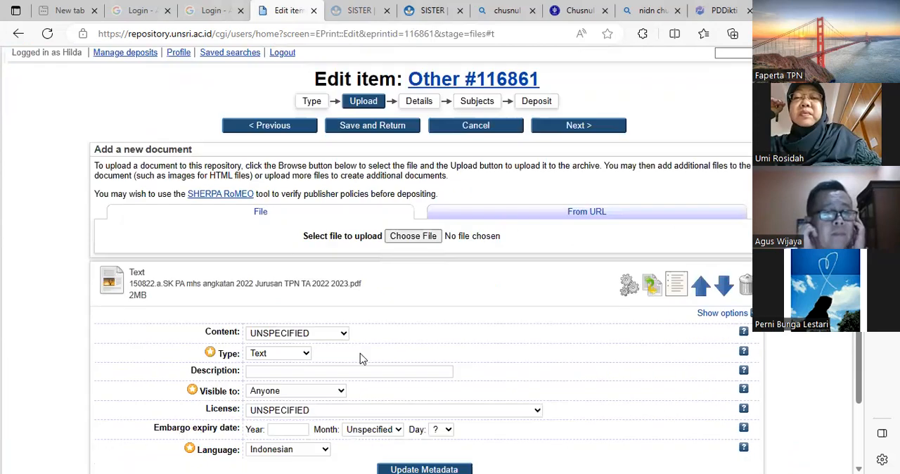
{"action": "scroll", "coordinate": [489, 380], "scroll_direction": "down", "scroll_amount": 2}
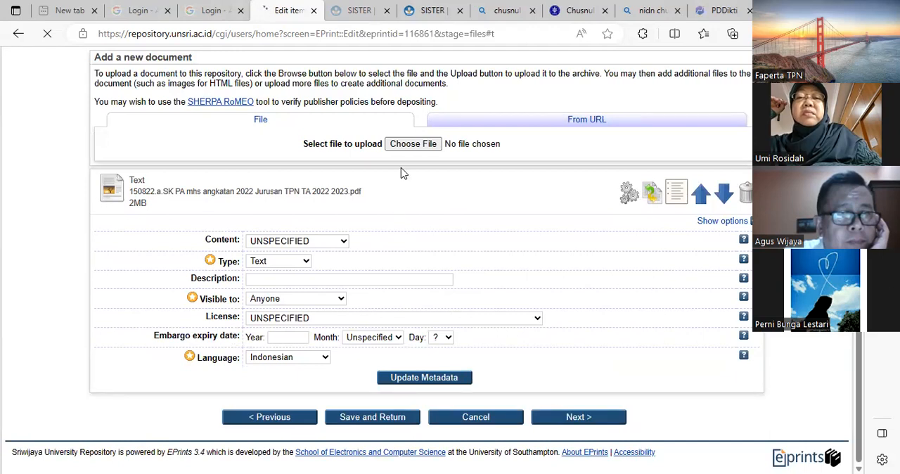
- Start the item's title with "SK Dekan" and look through the existing records matching it
{"action": "left_click", "coordinate": [400, 295]}
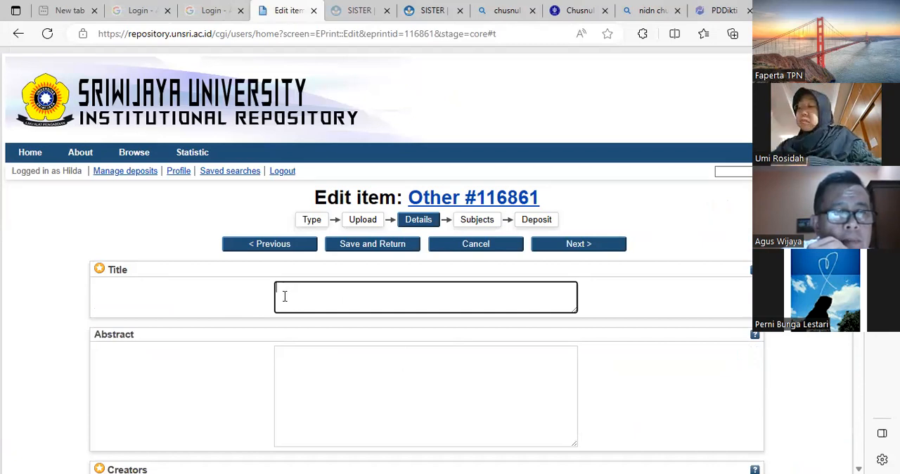
{"action": "type", "text": "SK"}
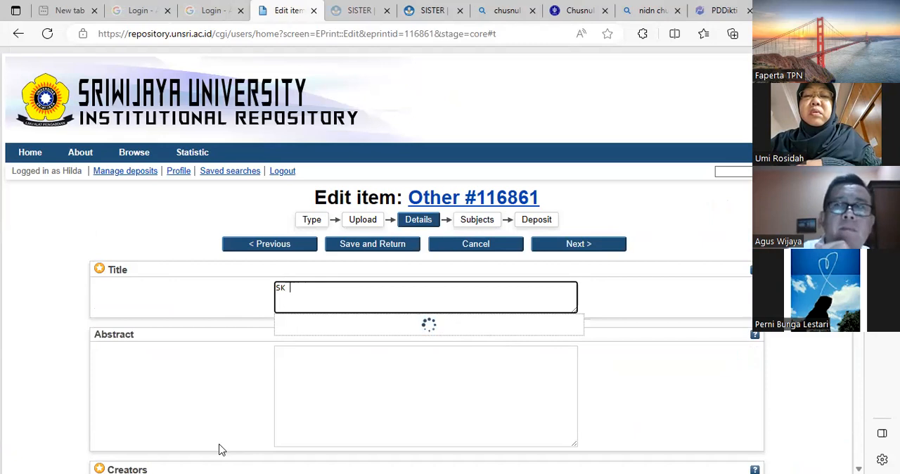
{"action": "type", "text": "Dekan"}
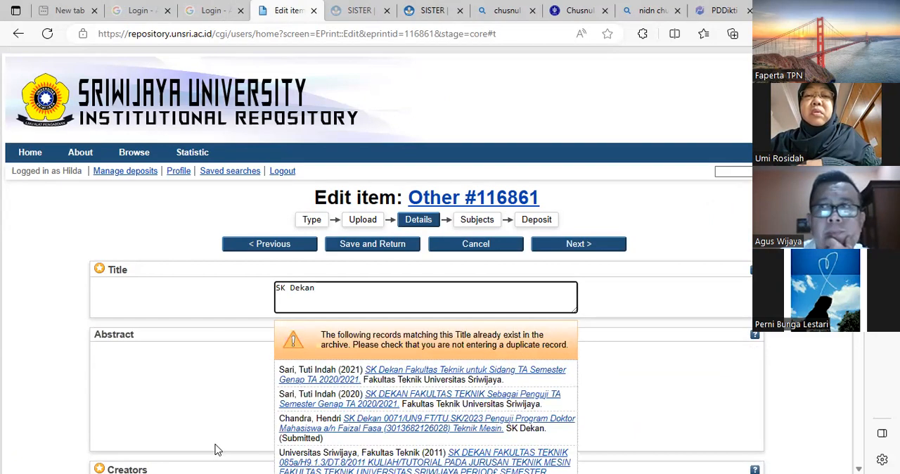
{"action": "scroll", "coordinate": [401, 408], "scroll_direction": "down", "scroll_amount": 4}
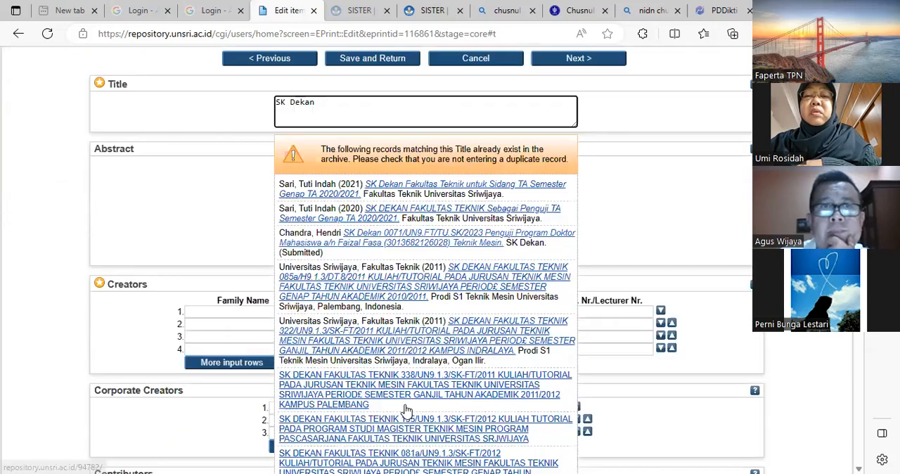
{"action": "scroll", "coordinate": [407, 410], "scroll_direction": "down", "scroll_amount": 3}
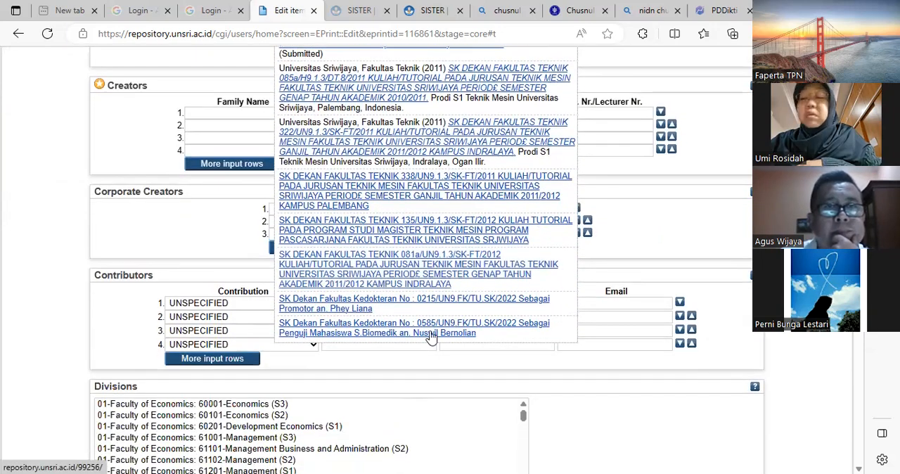
{"action": "scroll", "coordinate": [447, 294], "scroll_direction": "up", "scroll_amount": 6}
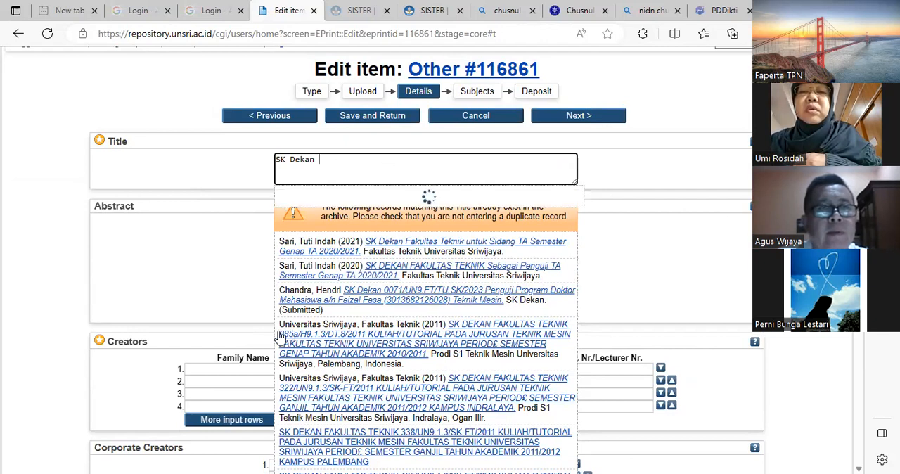
- Extend the title to "SK Dekan Fakultas Pertanian nomor" and dismiss the list of matching records
{"action": "type", "text": "Per"}
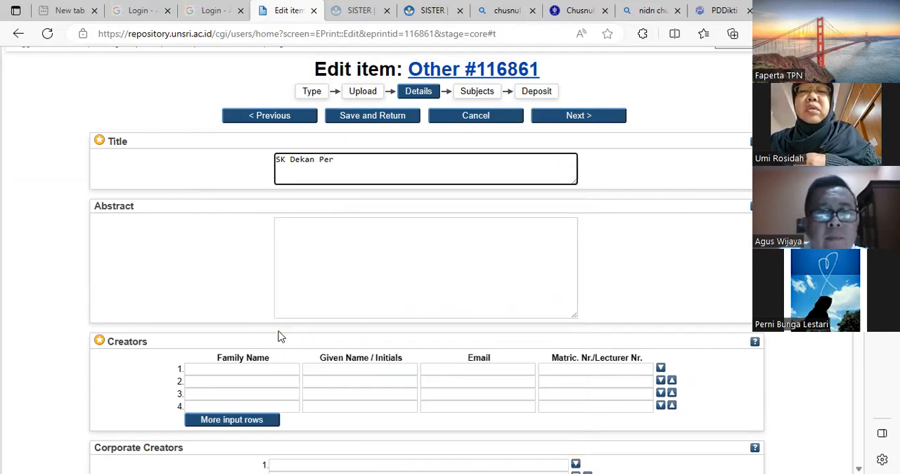
{"action": "key", "text": "BackSpace"}
{"action": "key", "text": "BackSpace"}
{"action": "key", "text": "BackSpace"}
{"action": "type", "text": "FP"}
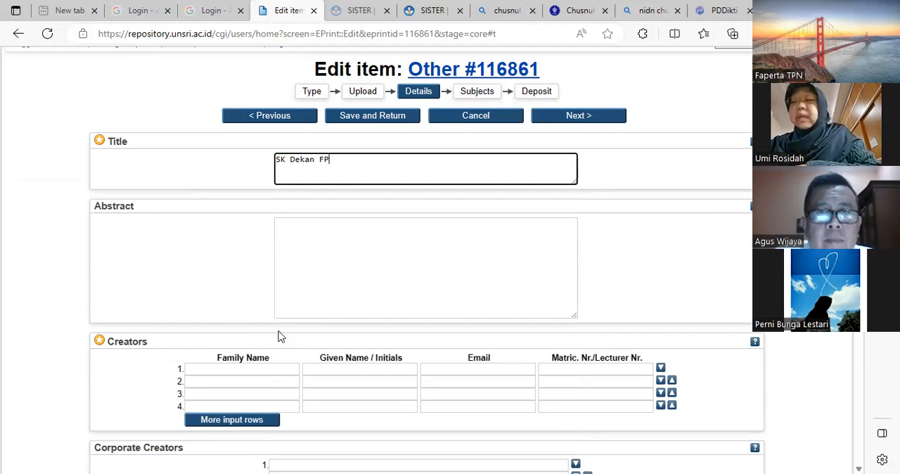
{"action": "key", "text": "BackSpace"}
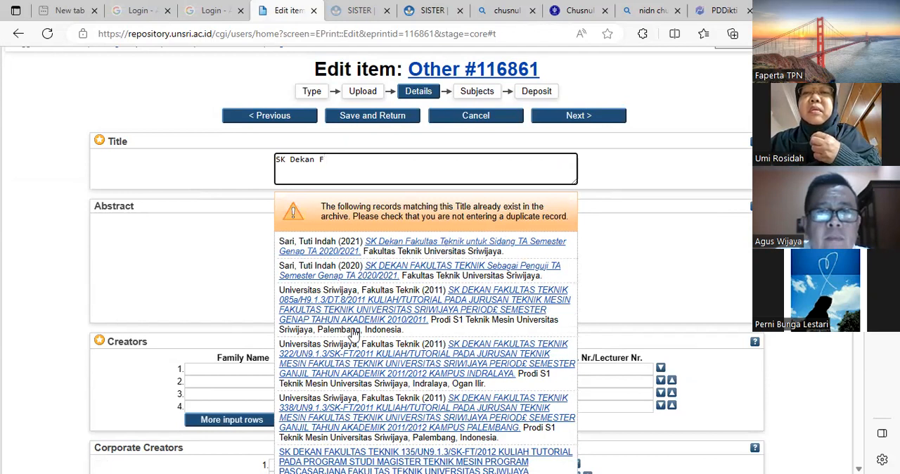
{"action": "type", "text": "ku"}
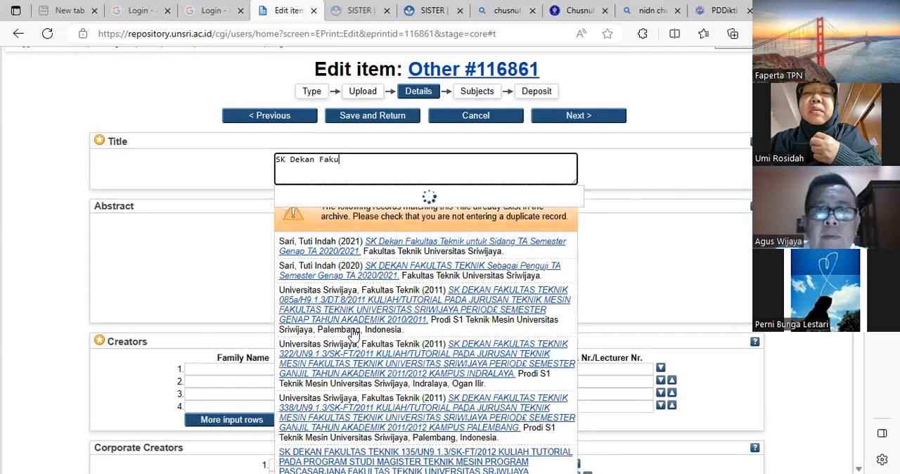
{"action": "type", "text": "ltas Pertanian"}
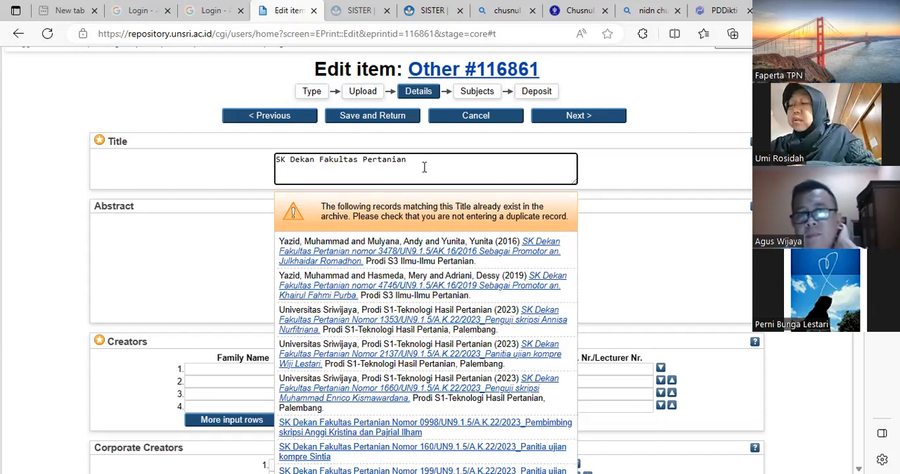
{"action": "type", "text": "nomor"}
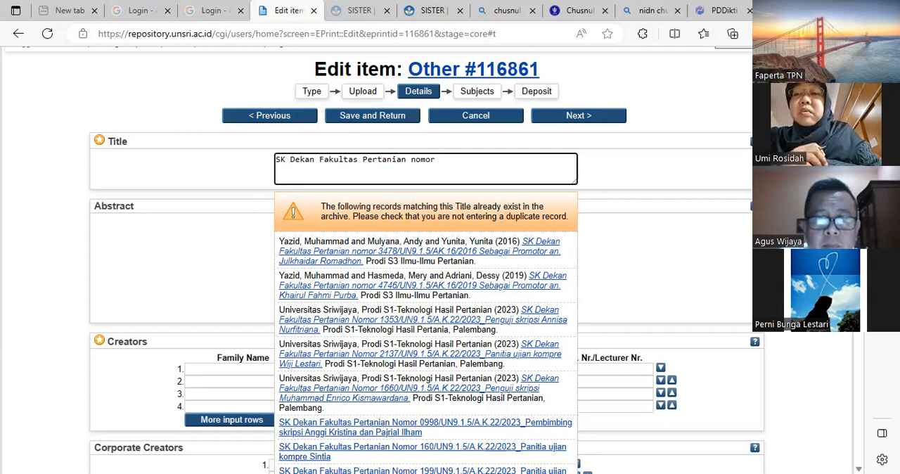
{"action": "key", "text": "alt+Tab"}
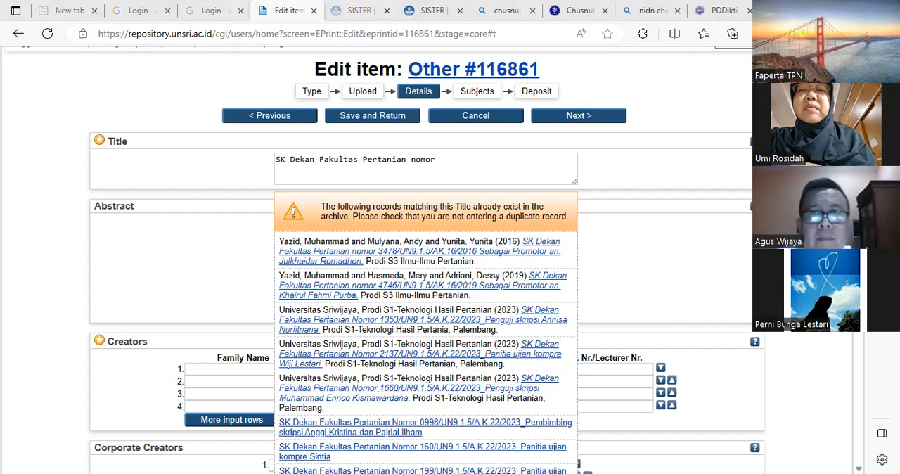
{"action": "key", "text": "Escape"}
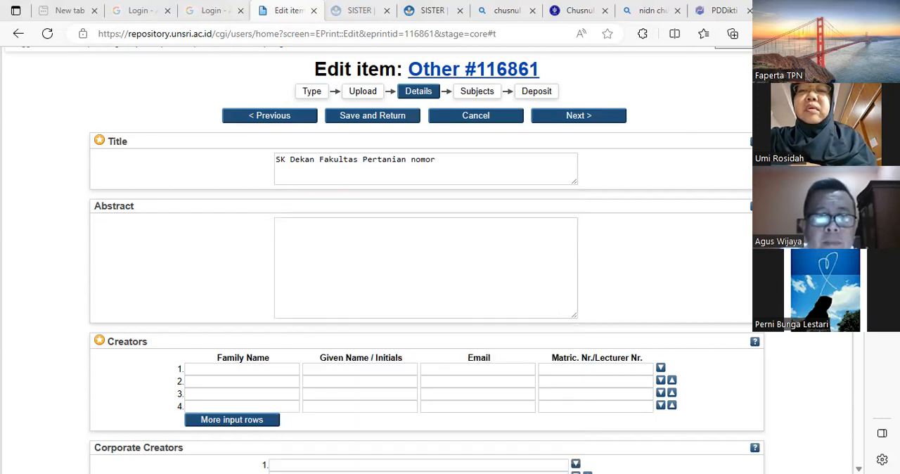
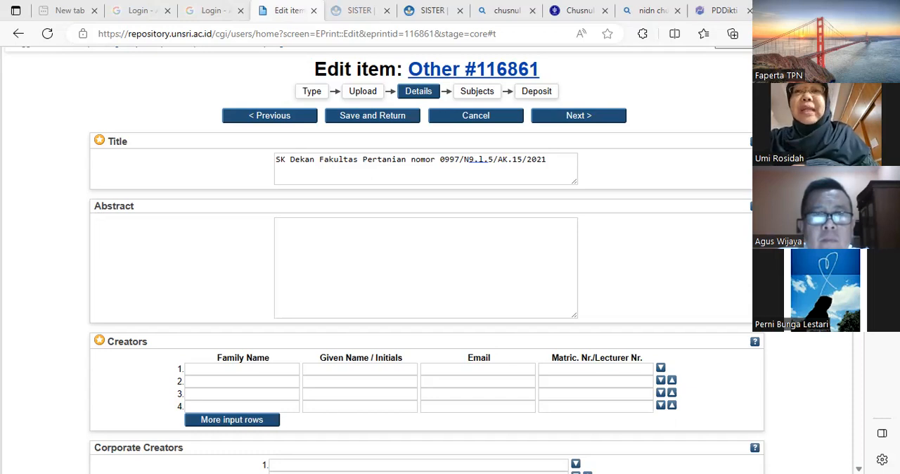
- Try adding the copied document text after the decree number in the title
{"action": "left_click", "coordinate": [560, 157]}
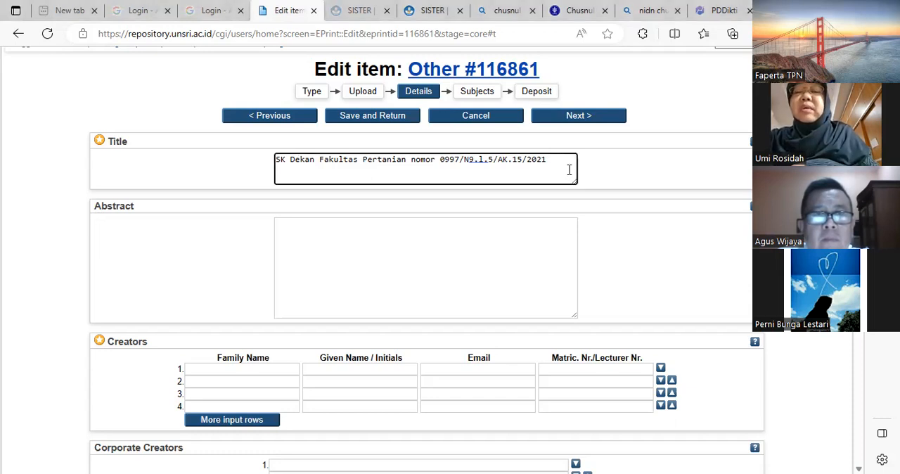
{"action": "type", "text": "PENG, {.NCI{,{.TAN PEITBI\\IRING PROPOSAL SKRIPSI JTJRLSA\\ TF.KNOI,OGI PI,]R'I'ANI,\\N"}
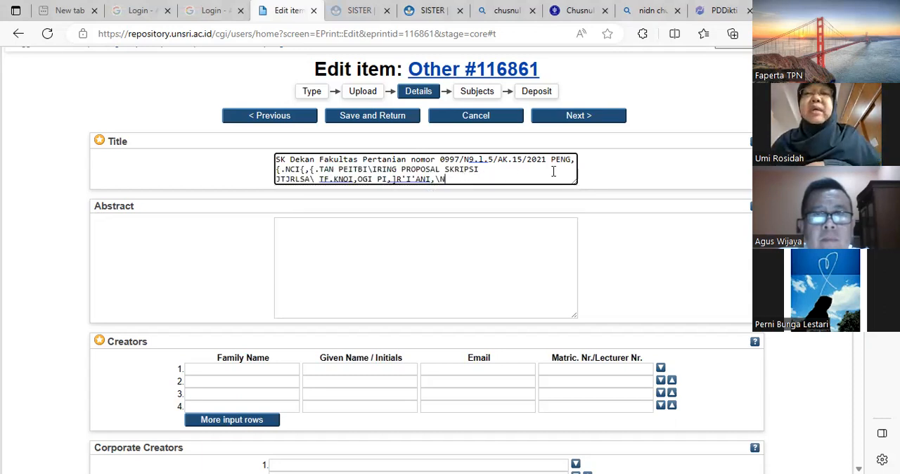
{"action": "left_click", "coordinate": [559, 161], "text": "shift"}
{"action": "left_click", "coordinate": [551, 160], "text": "shift"}
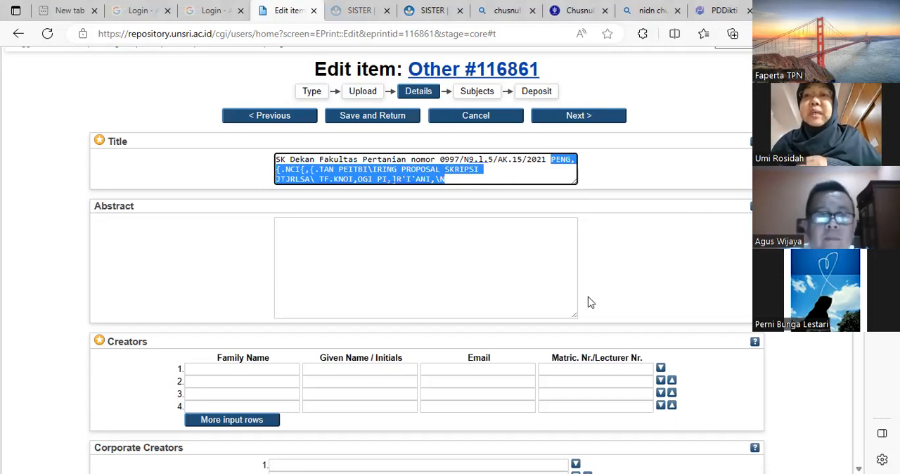
{"action": "type", "text": "pem"}
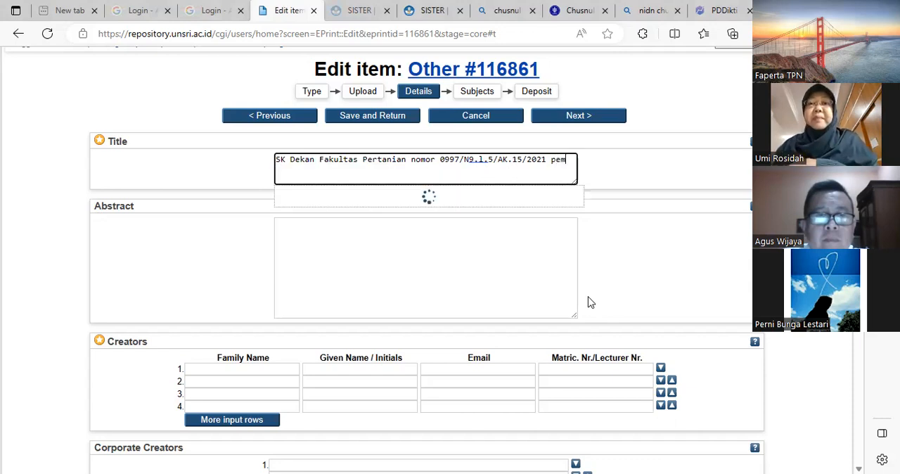
{"action": "key", "text": "BackSpace"}
{"action": "key", "text": "BackSpace"}
{"action": "key", "text": "BackSpace"}
- Extend the title after the decree number with "Pembimbing Proposal Skripsi Jurusan Teknologi pertanian"
{"action": "type", "text": "Pembimbing Proposal"}
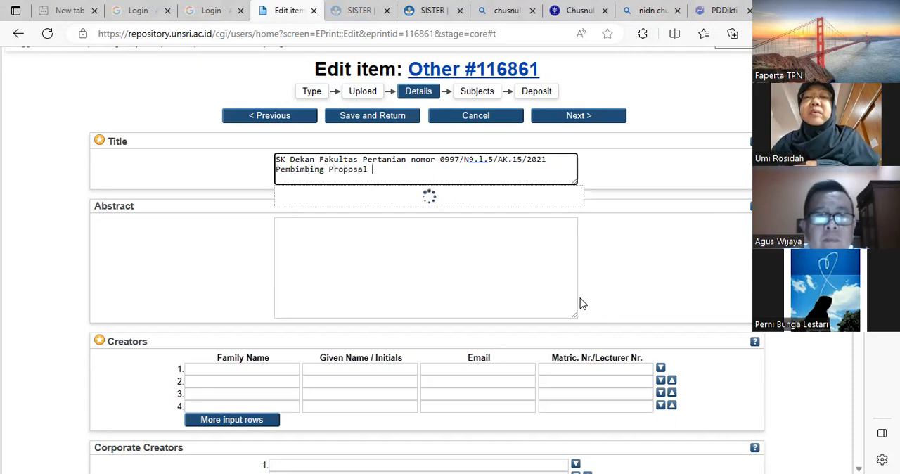
{"action": "type", "text": " S"}
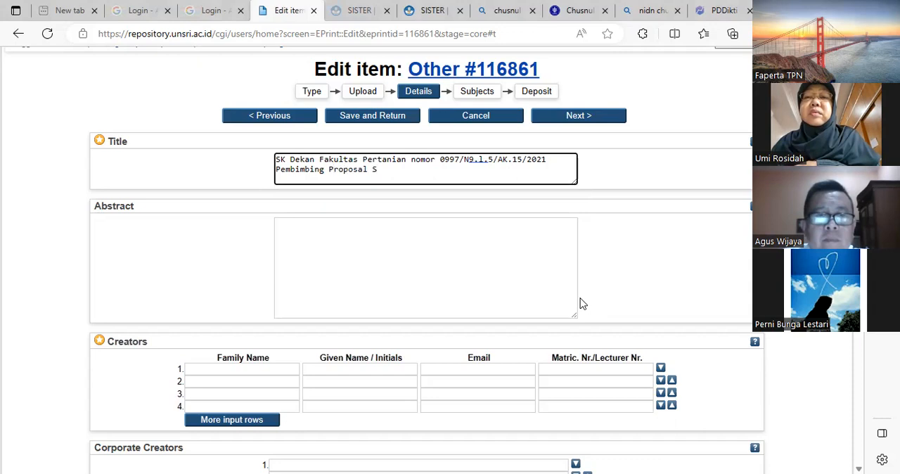
{"action": "type", "text": "kripsi "}
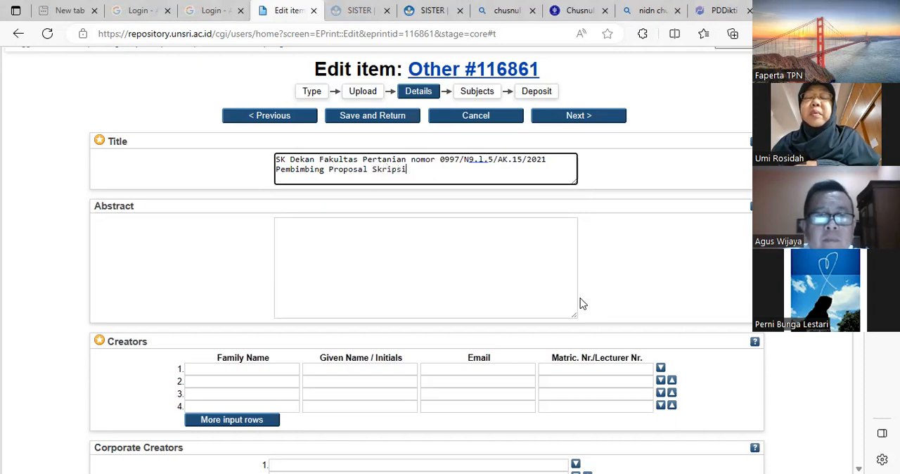
{"action": "type", "text": "Juru"}
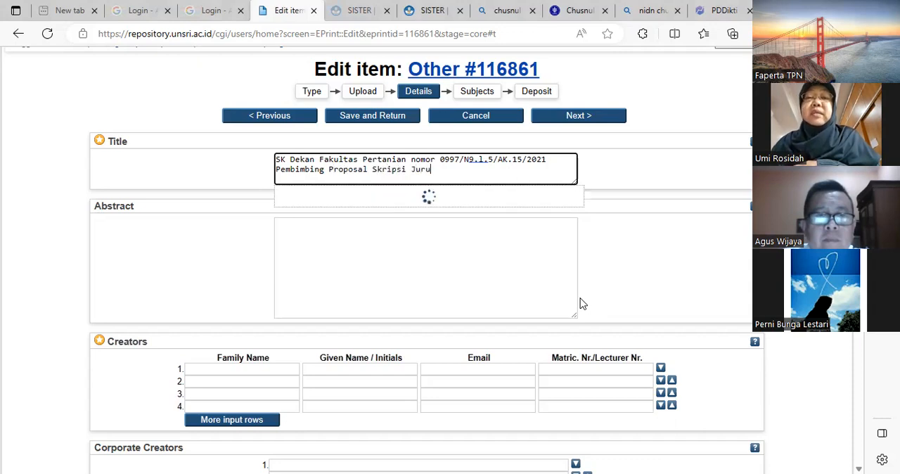
{"action": "type", "text": "san Teknol"}
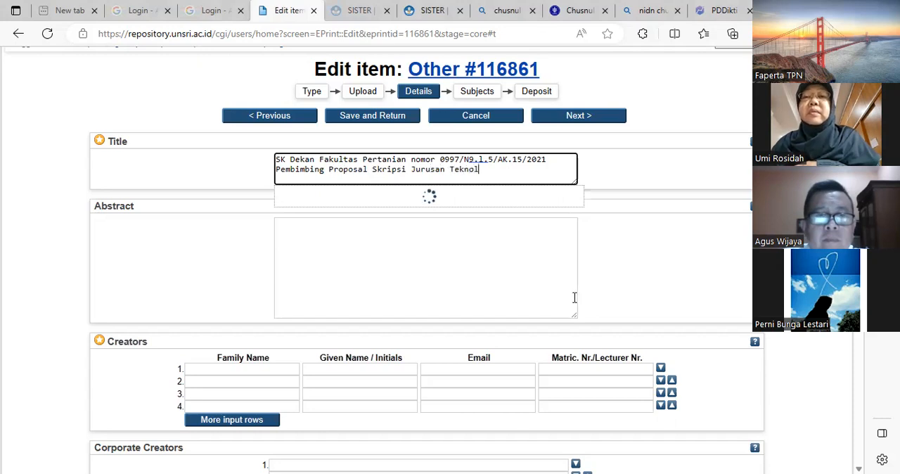
{"action": "type", "text": "ogi pertanian"}
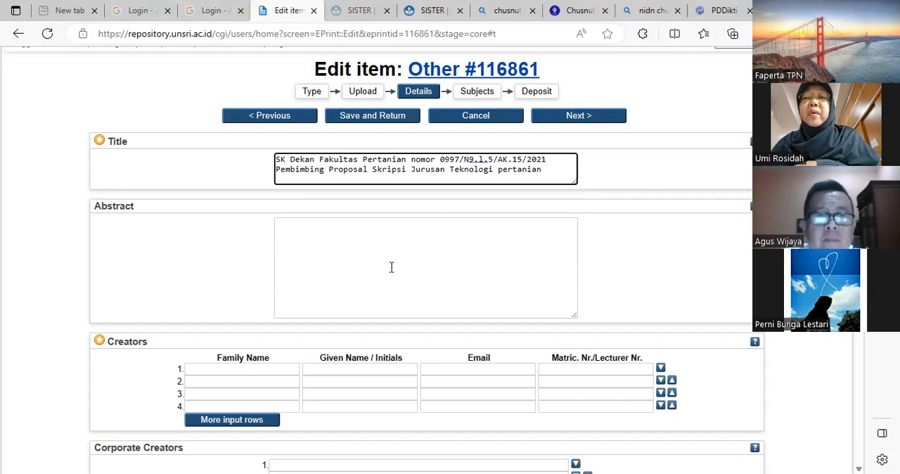
- Finish the title with the semester and academic year "Ganjil 2022/2023"
{"action": "type", "text": "G"}
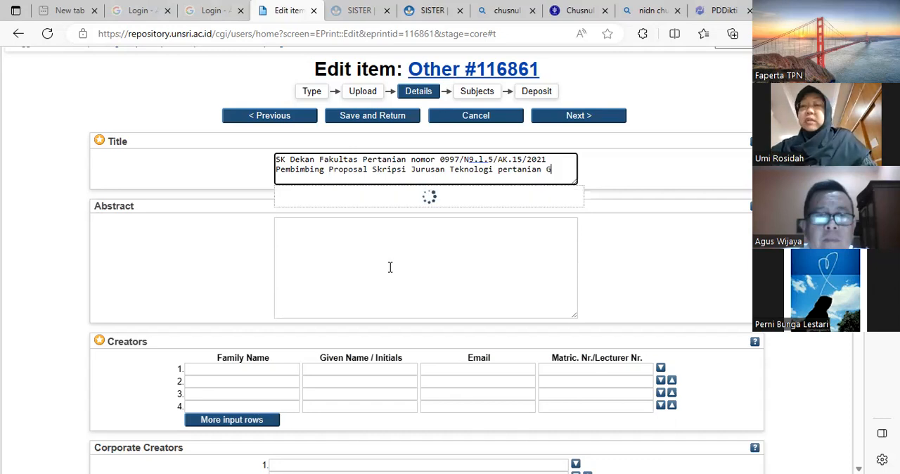
{"action": "type", "text": "anjil"}
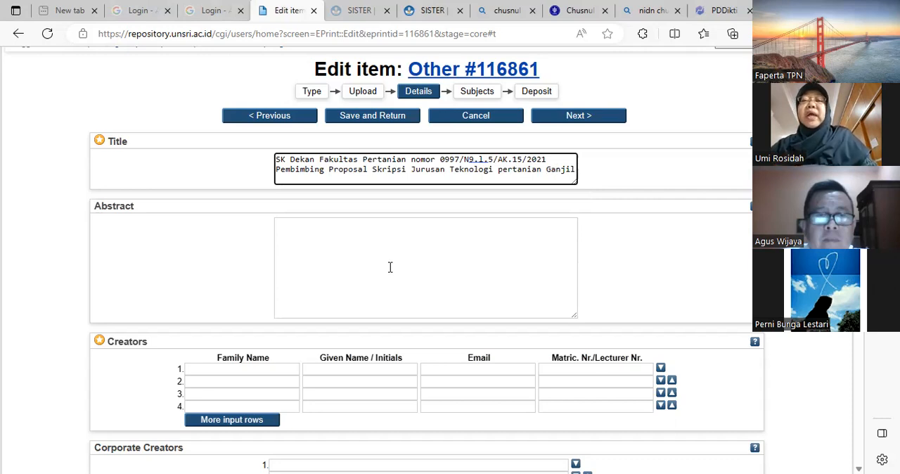
{"action": "type", "text": "202"}
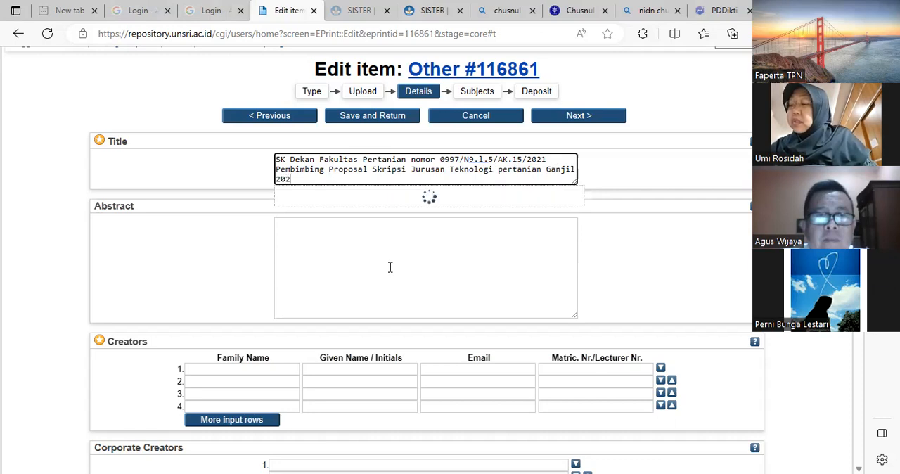
{"action": "type", "text": "2/2023"}
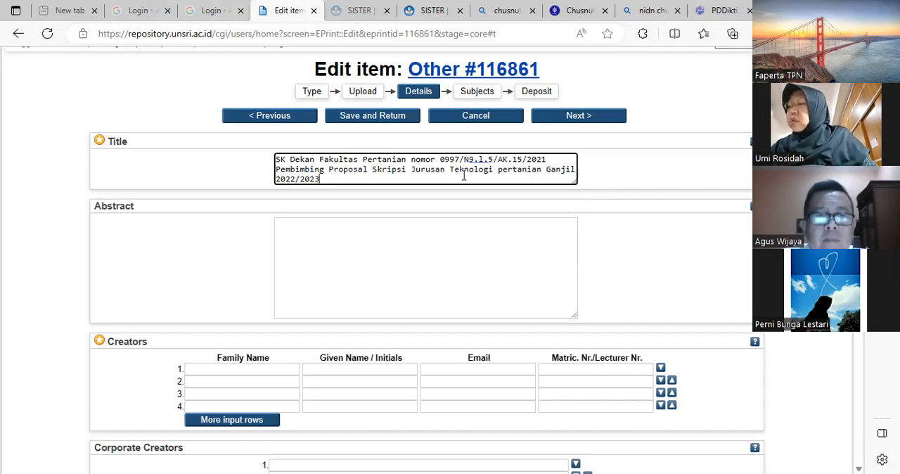
- Enter "program Studi Teknik Pertanian" as the abstract
{"action": "left_click", "coordinate": [320, 233]}
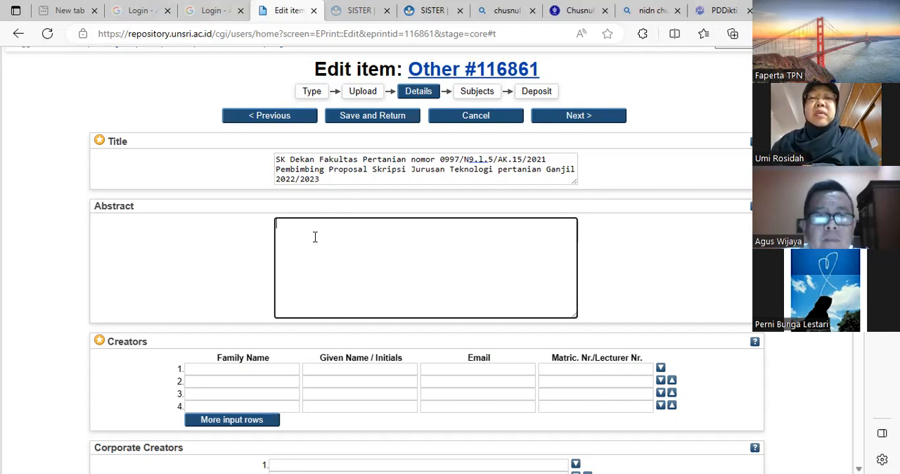
{"action": "type", "text": "program"}
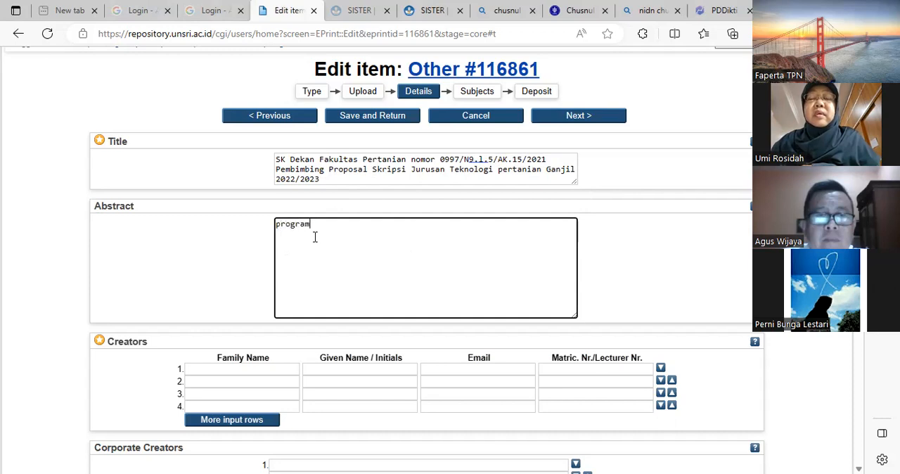
{"action": "type", "text": " Studi Teknik Pe"}
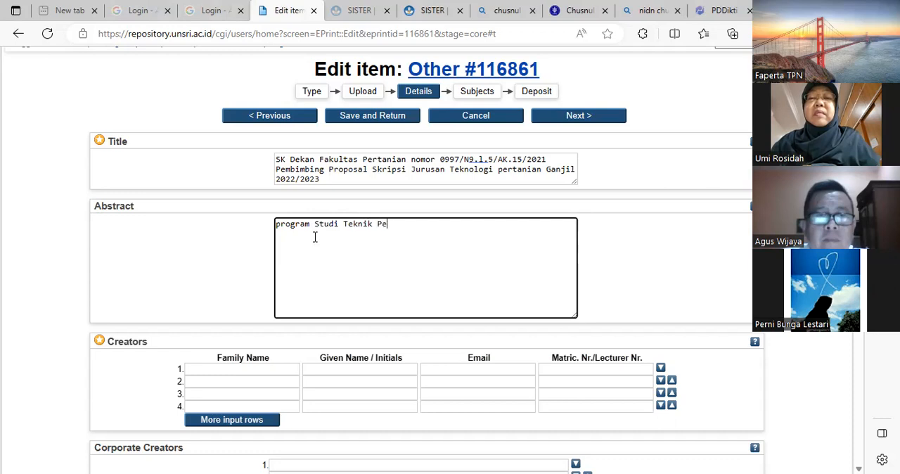
{"action": "type", "text": "rtanian"}
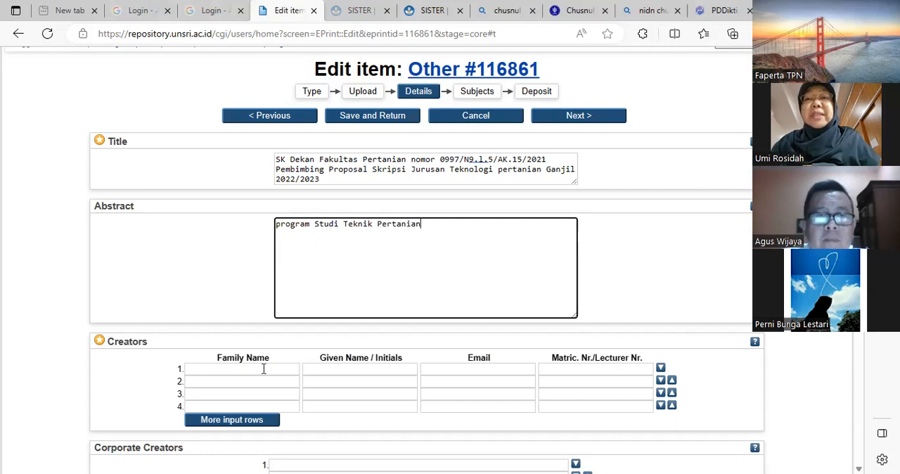
- Replace the whole abstract text with "1." as the start of a numbered list
{"action": "left_click_drag", "start_coordinate": [421, 224], "coordinate": [266, 233]}
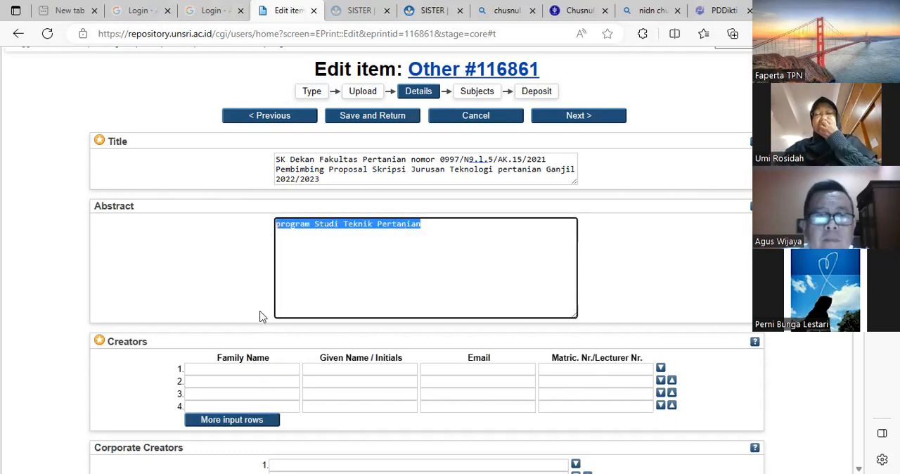
{"action": "type", "text": "1."}
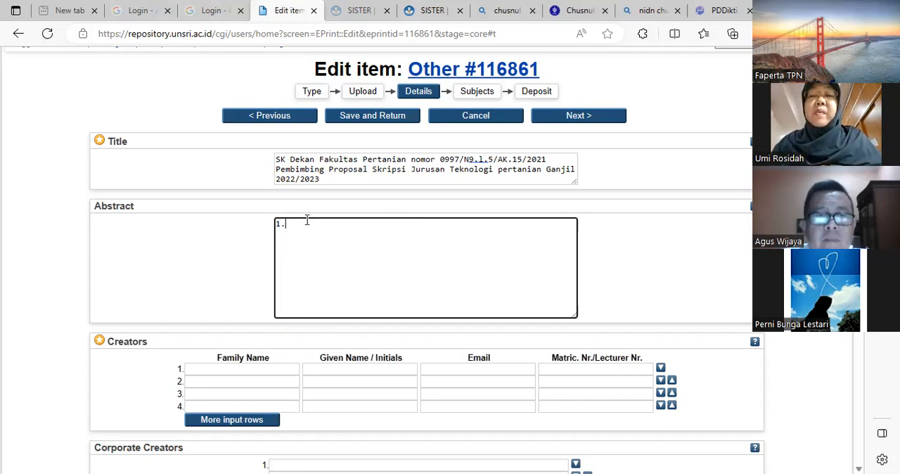
- Enter "Universitas Sriwijaya" as the family name of the first creator
{"action": "left_click", "coordinate": [250, 368]}
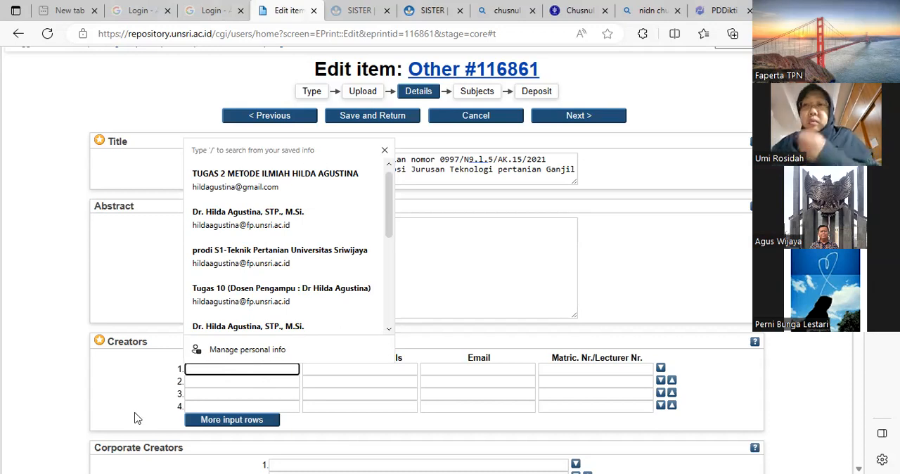
{"action": "type", "text": "Uni"}
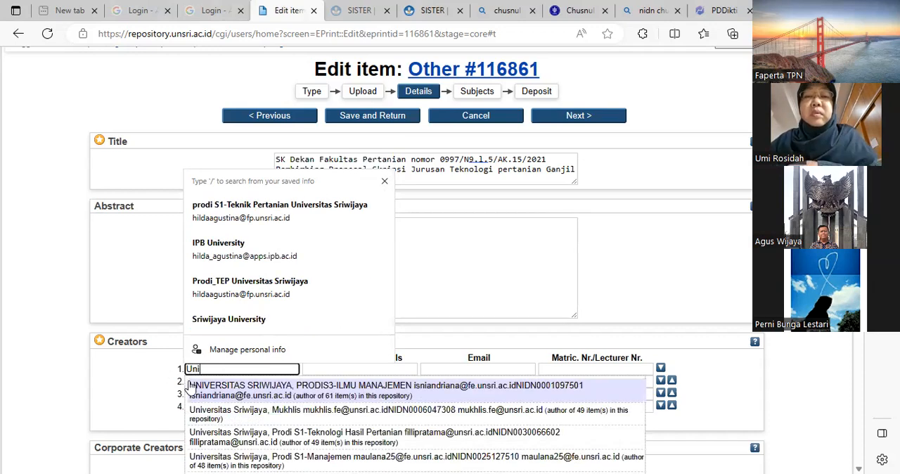
{"action": "type", "text": "ver"}
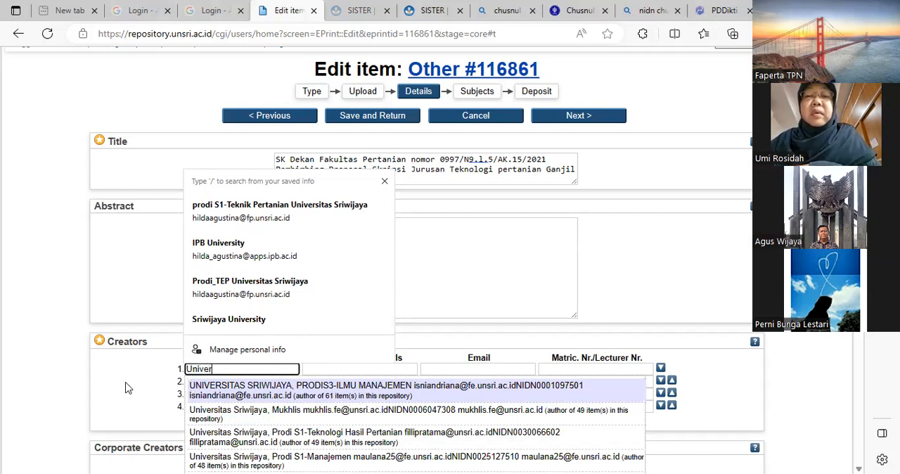
{"action": "type", "text": "sitas"}
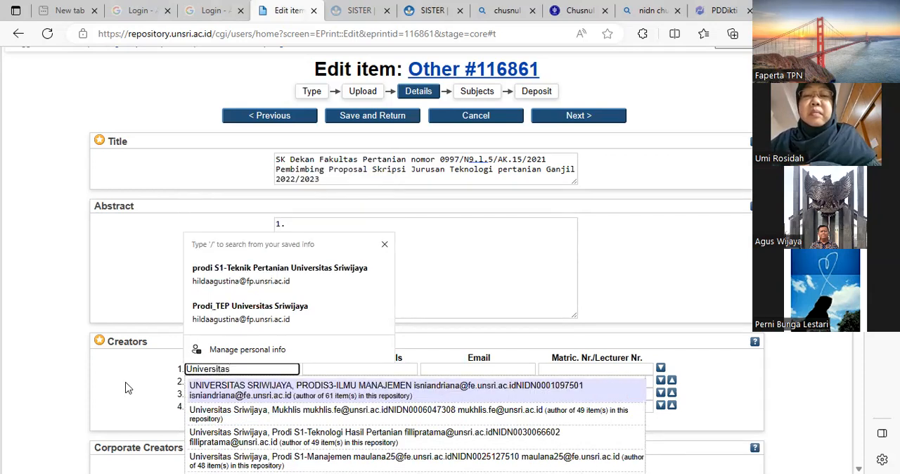
{"action": "type", "text": " Sriwijaya"}
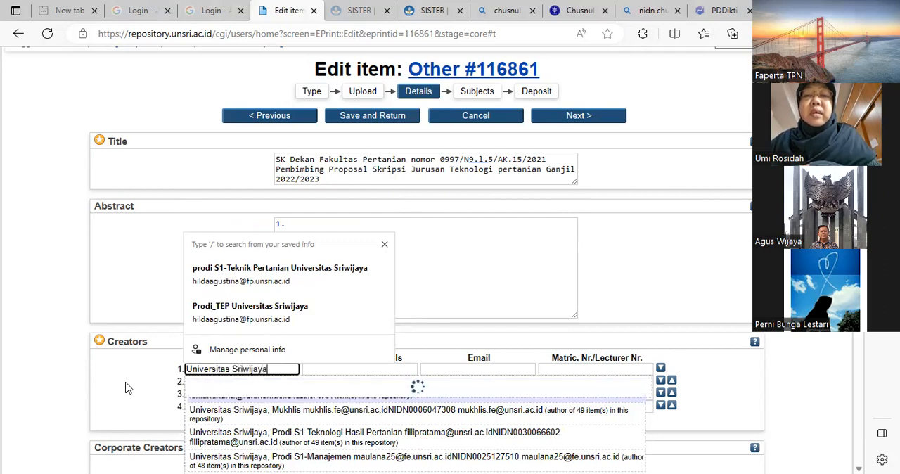
- Enter "S1-Teknik Pertanian" as the given name of the first creator
{"action": "left_click", "coordinate": [326, 369]}
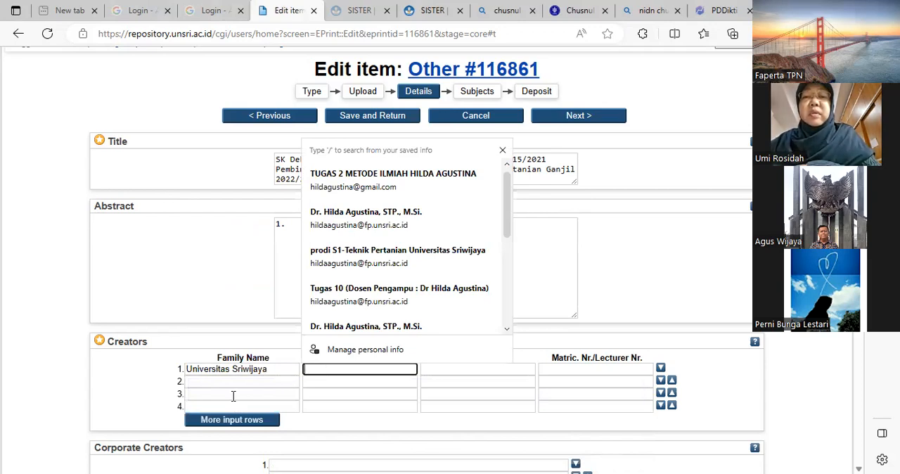
{"action": "type", "text": "S1"}
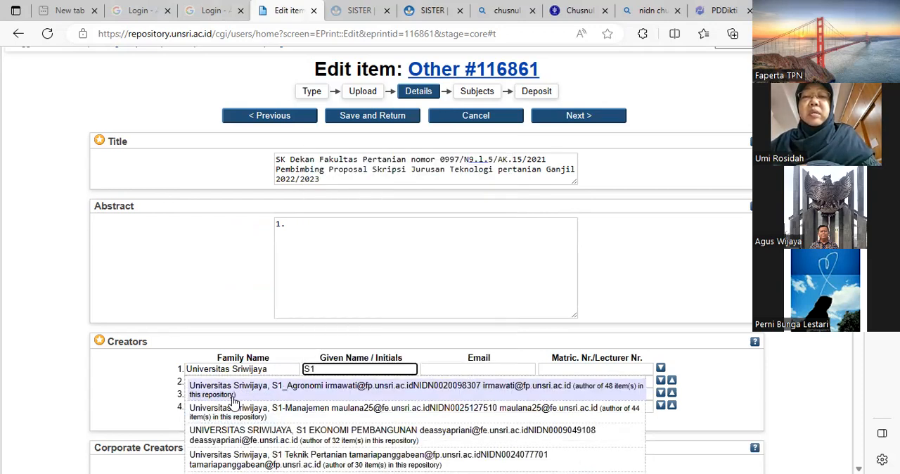
{"action": "type", "text": "-"}
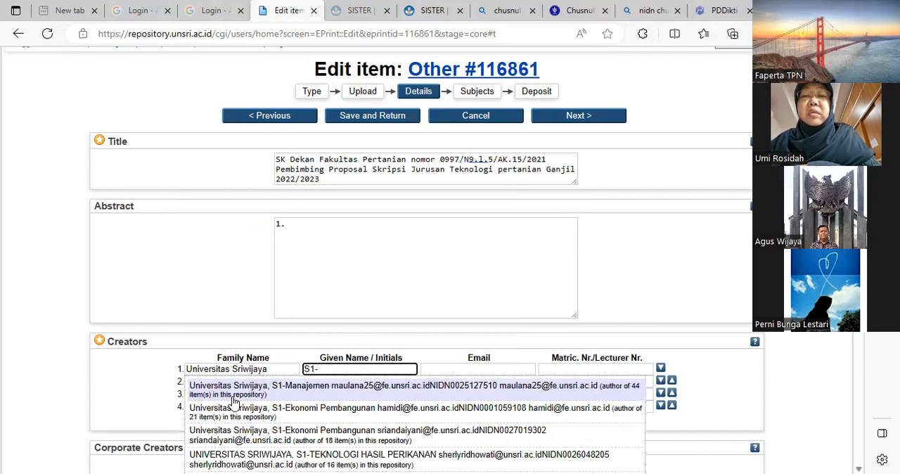
{"action": "type", "text": "Teknik Pertanian"}
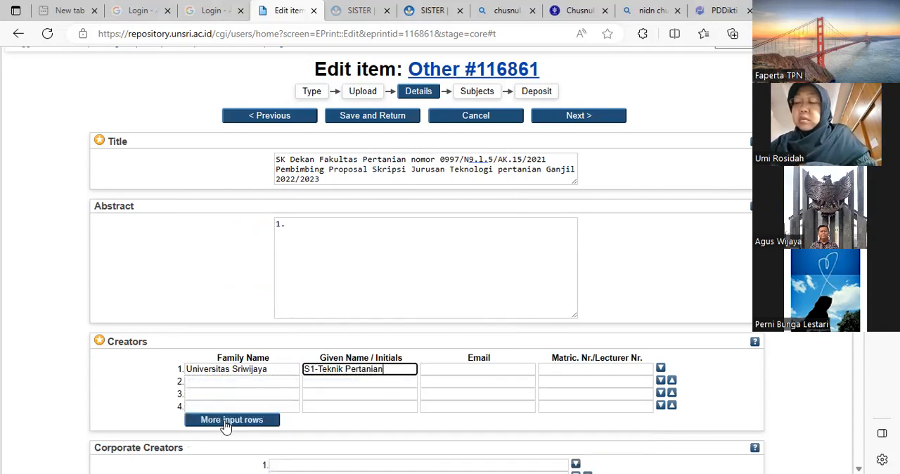
- Enter the contact's e-mail address for the first creator
{"action": "left_click", "coordinate": [503, 380]}
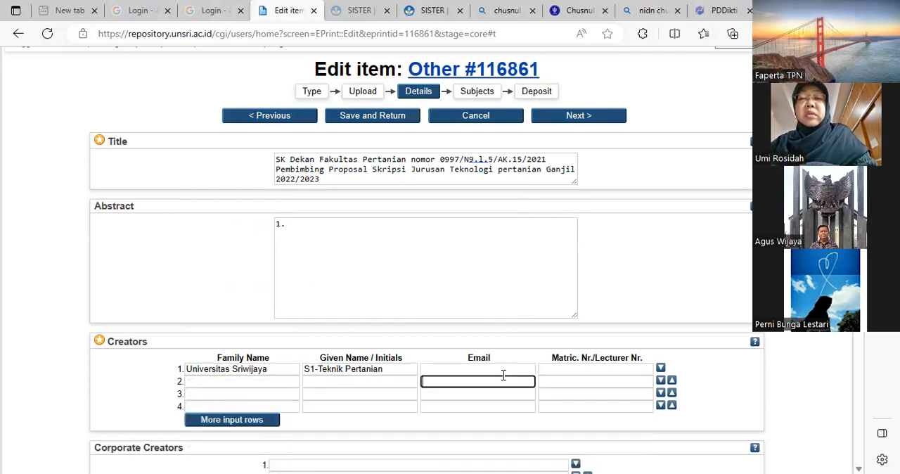
{"action": "left_click", "coordinate": [422, 370]}
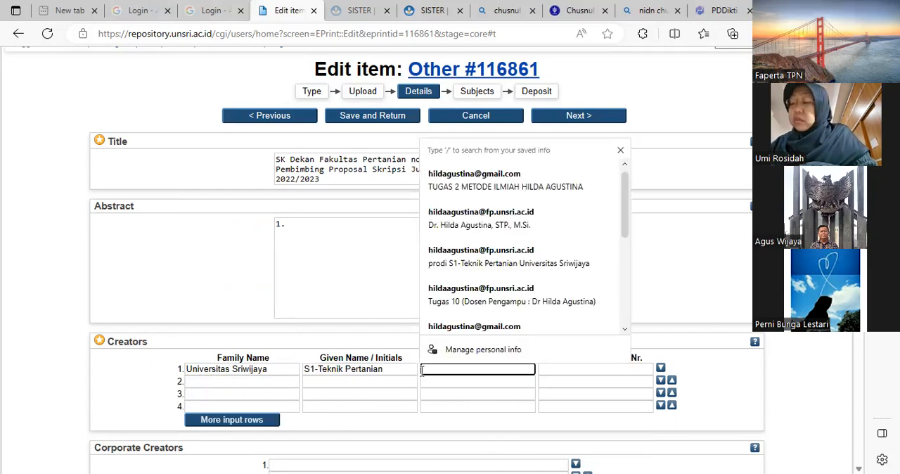
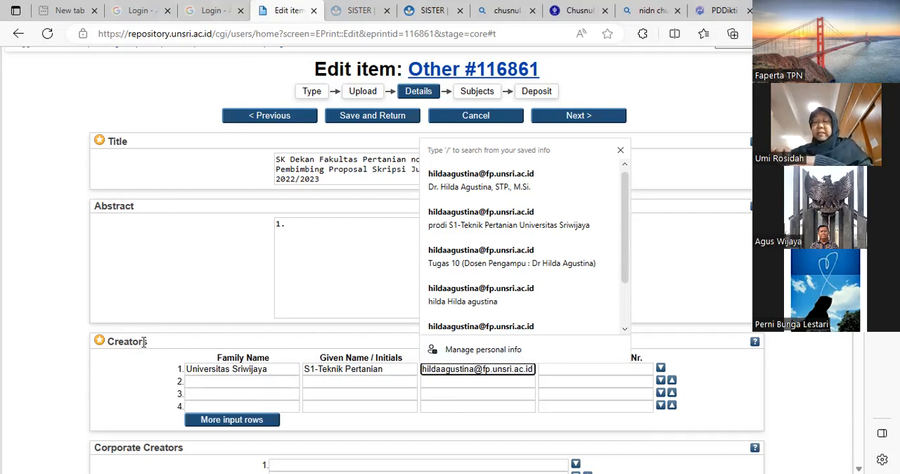
- Fill in the first creator's lecturer number, prefixed with "NIDN"
{"action": "left_click", "coordinate": [556, 373]}
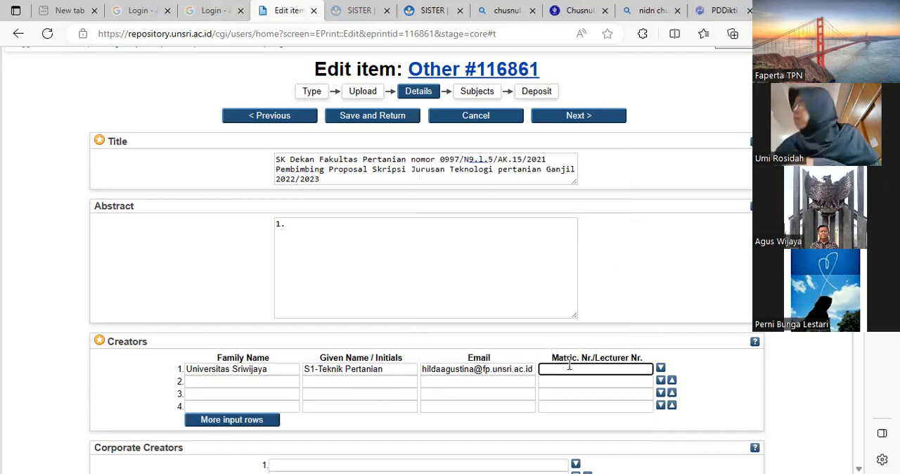
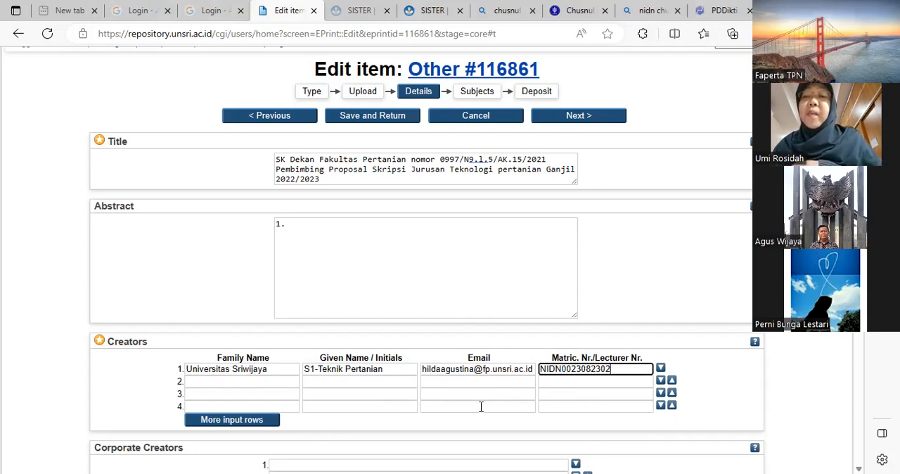
- Select "05-Faculty of Agriculture: 54211-Agricultural Technology (S1)" as the item's division
{"action": "scroll", "coordinate": [541, 399], "scroll_direction": "down", "scroll_amount": 3}
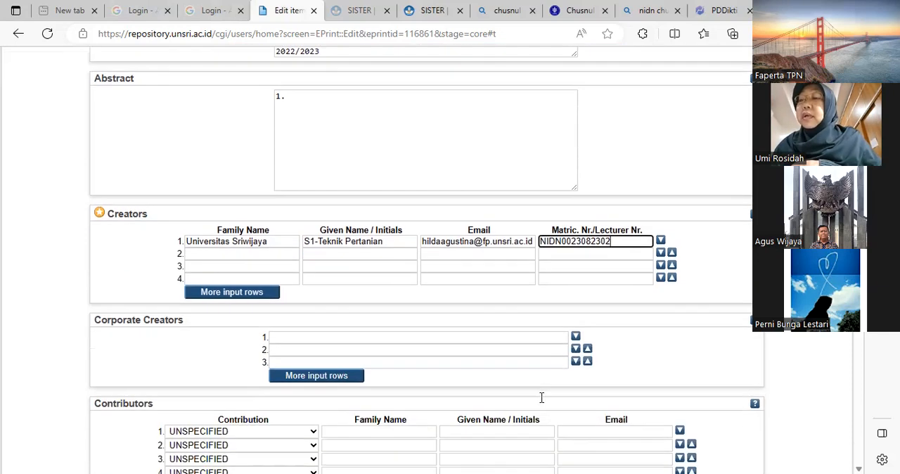
{"action": "scroll", "coordinate": [542, 398], "scroll_direction": "down", "scroll_amount": 1}
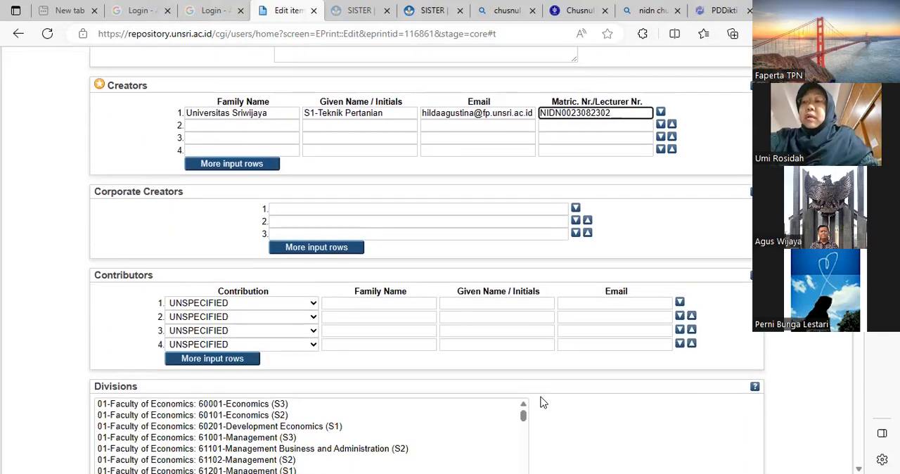
{"action": "scroll", "coordinate": [318, 402], "scroll_direction": "down", "scroll_amount": 1}
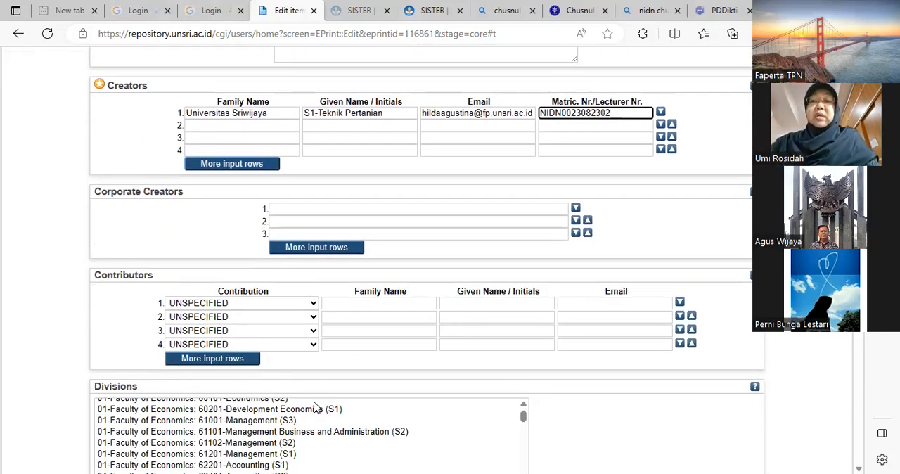
{"action": "scroll", "coordinate": [314, 447], "scroll_direction": "up", "scroll_amount": 2}
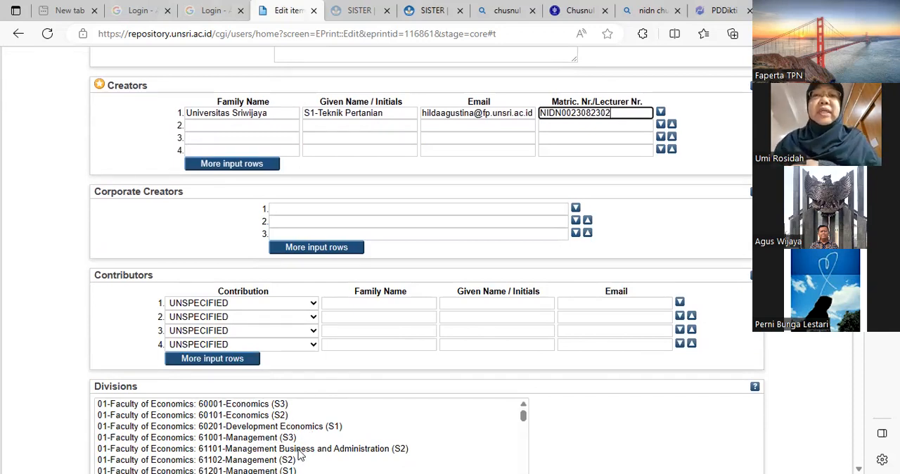
{"action": "scroll", "coordinate": [299, 453], "scroll_direction": "down", "scroll_amount": 10}
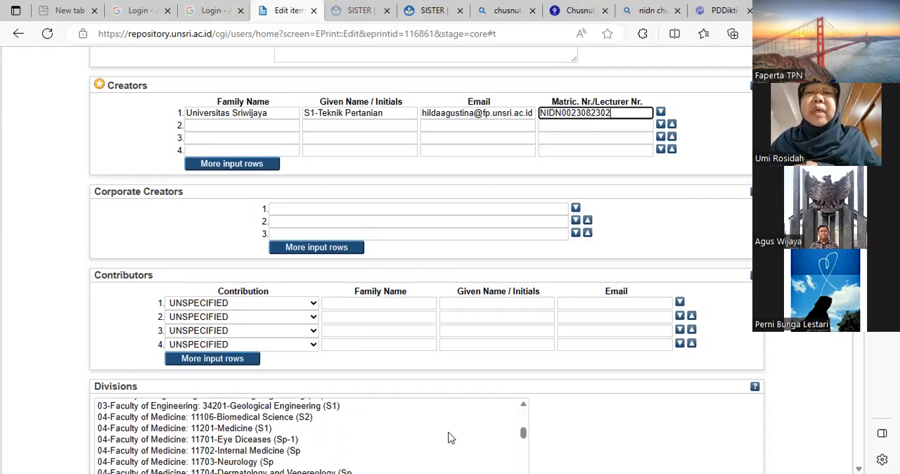
{"action": "left_click_drag", "start_coordinate": [110, 386], "coordinate": [139, 387]}
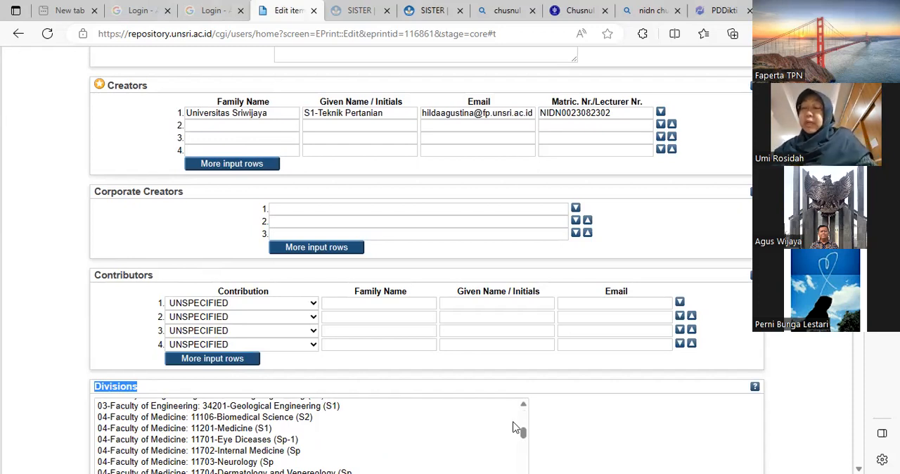
{"action": "left_click_drag", "start_coordinate": [524, 437], "coordinate": [523, 432]}
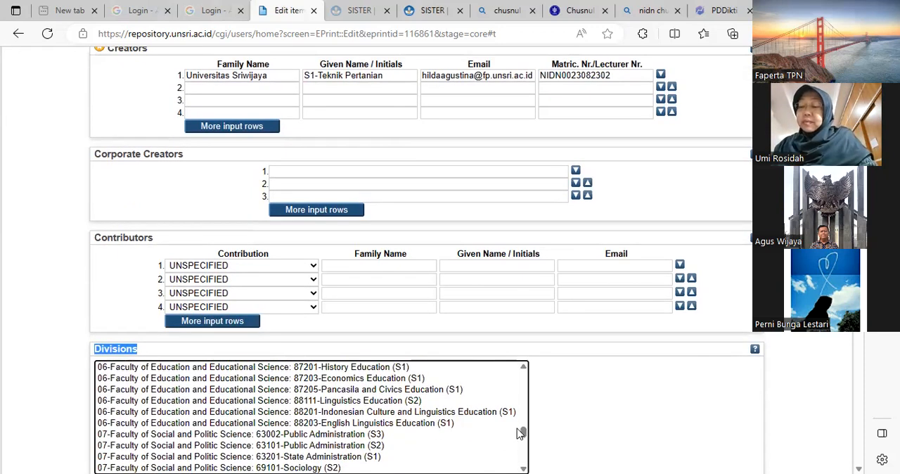
{"action": "left_click_drag", "start_coordinate": [523, 436], "coordinate": [541, 407]}
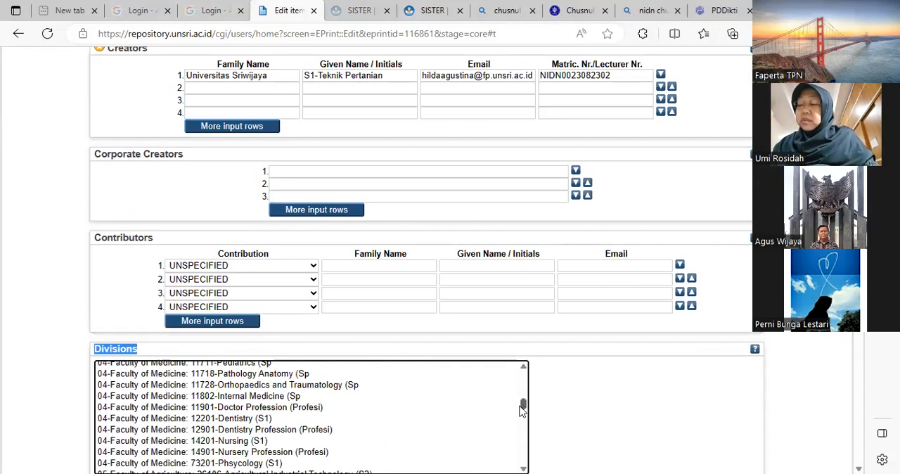
{"action": "mouse_move", "coordinate": [523, 408]}
{"action": "left_mouse_down"}
{"action": "mouse_move", "coordinate": [526, 396]}
{"action": "mouse_move", "coordinate": [533, 420]}
{"action": "mouse_move", "coordinate": [527, 416]}
{"action": "left_mouse_up"}
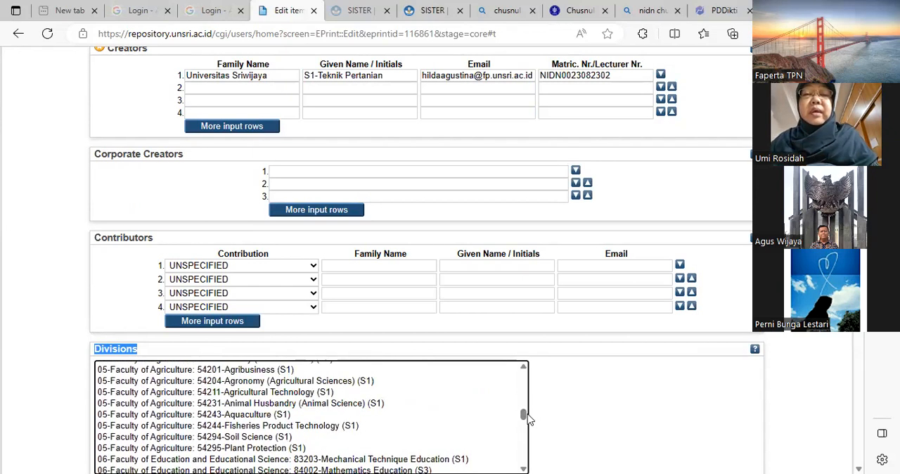
{"action": "left_click", "coordinate": [305, 396]}
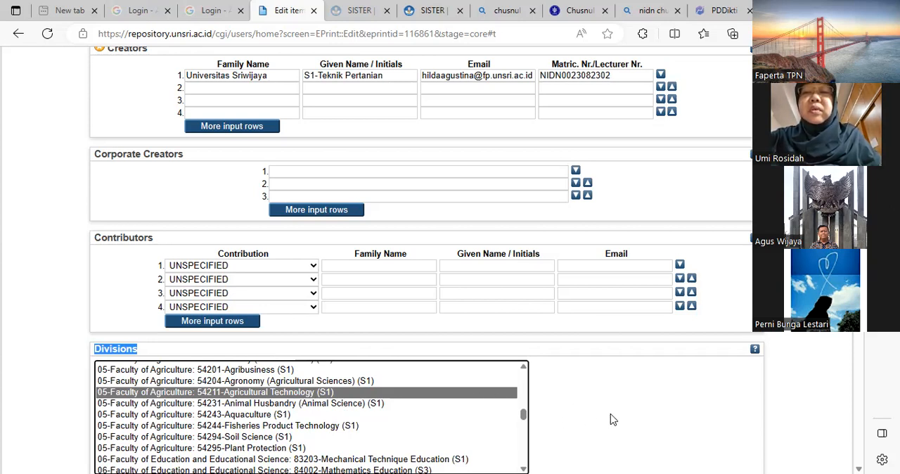
- Set the publication status to Published and the date to 14 February 2023
{"action": "scroll", "coordinate": [611, 419], "scroll_direction": "down", "scroll_amount": 3}
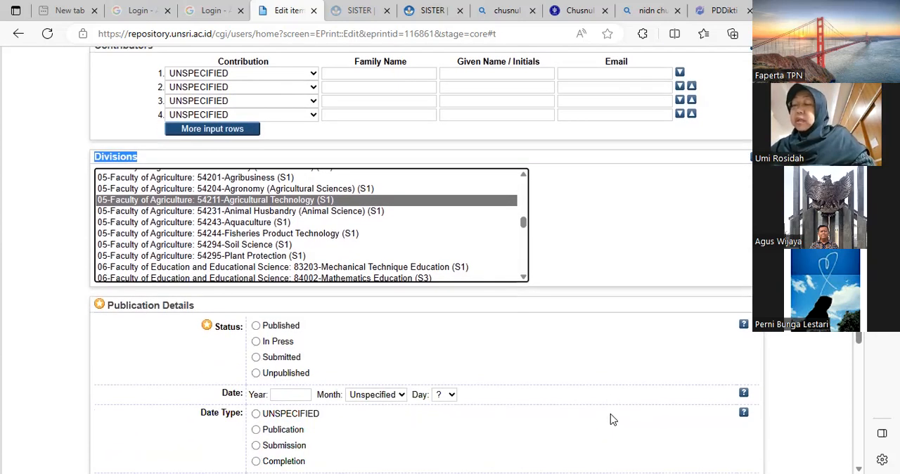
{"action": "left_click", "coordinate": [256, 327]}
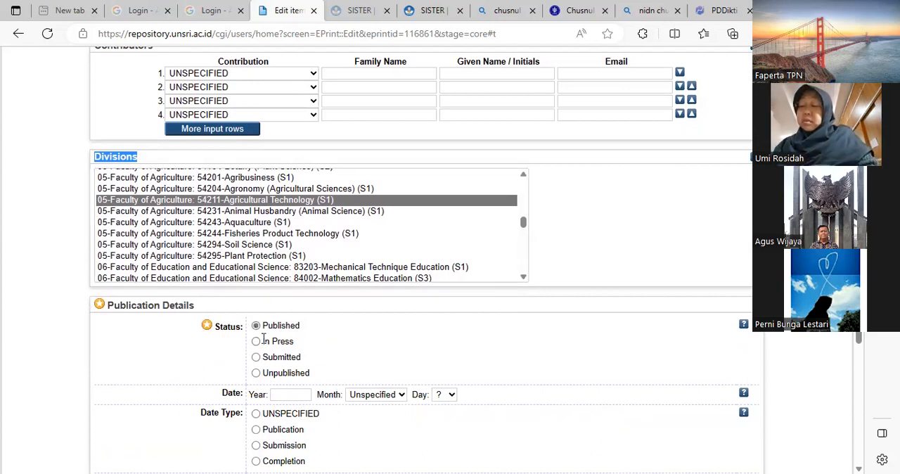
{"action": "left_click", "coordinate": [289, 394]}
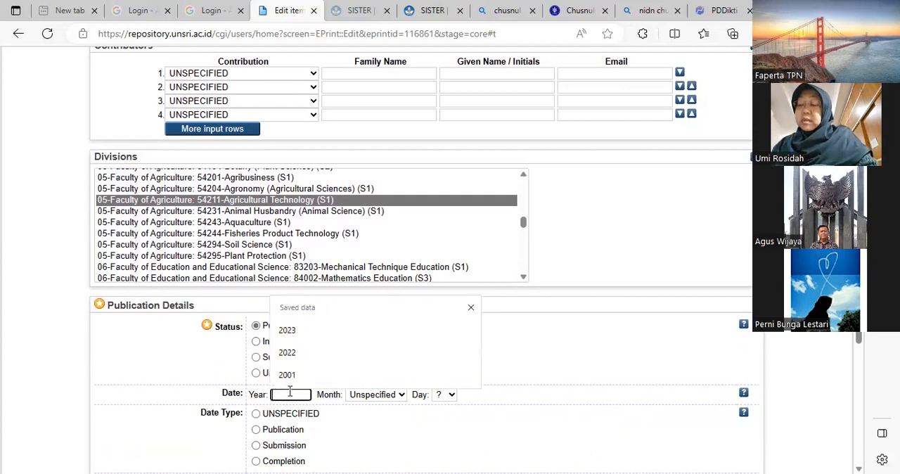
{"action": "left_click", "coordinate": [351, 420]}
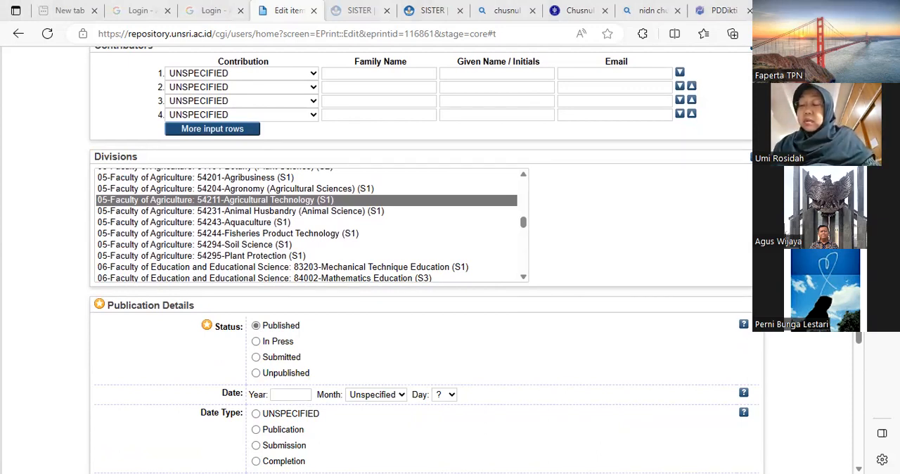
{"action": "left_click", "coordinate": [293, 394]}
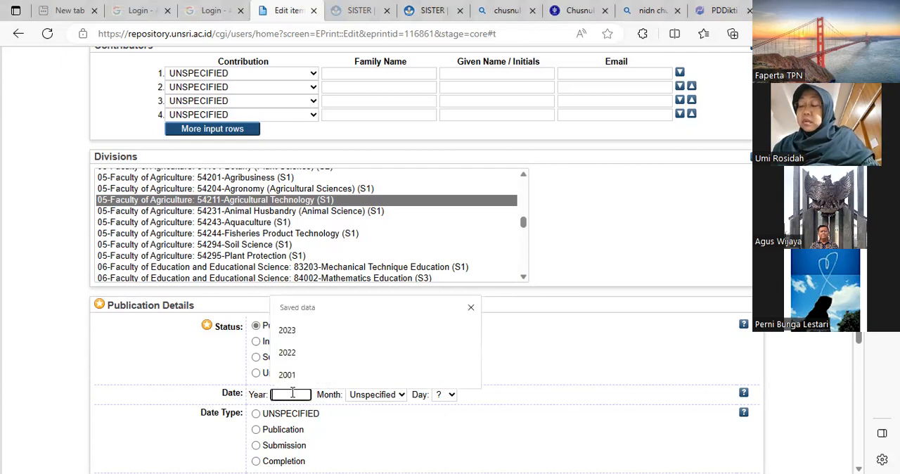
{"action": "left_click", "coordinate": [304, 330]}
{"action": "left_click", "coordinate": [385, 400]}
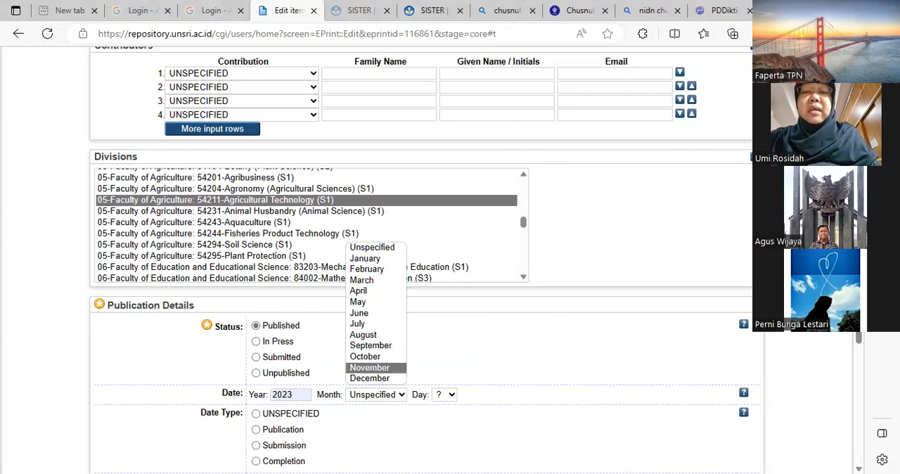
{"action": "left_click", "coordinate": [370, 368]}
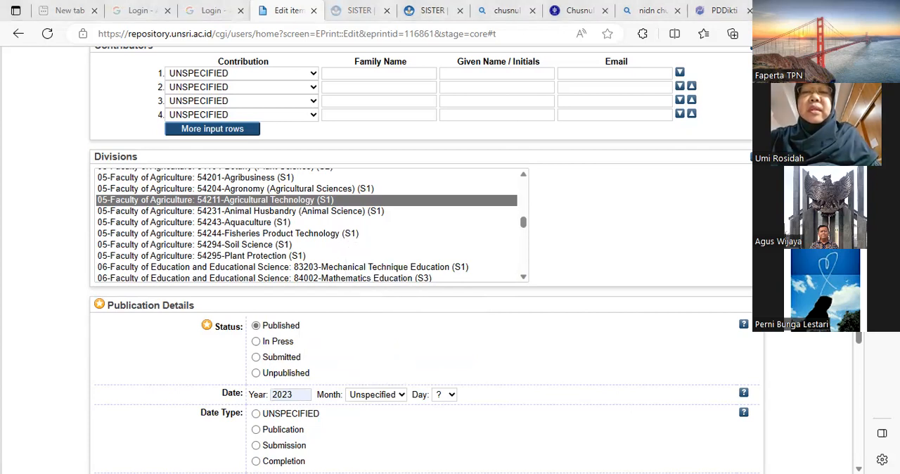
{"action": "left_click", "coordinate": [377, 395]}
{"action": "left_click", "coordinate": [373, 269]}
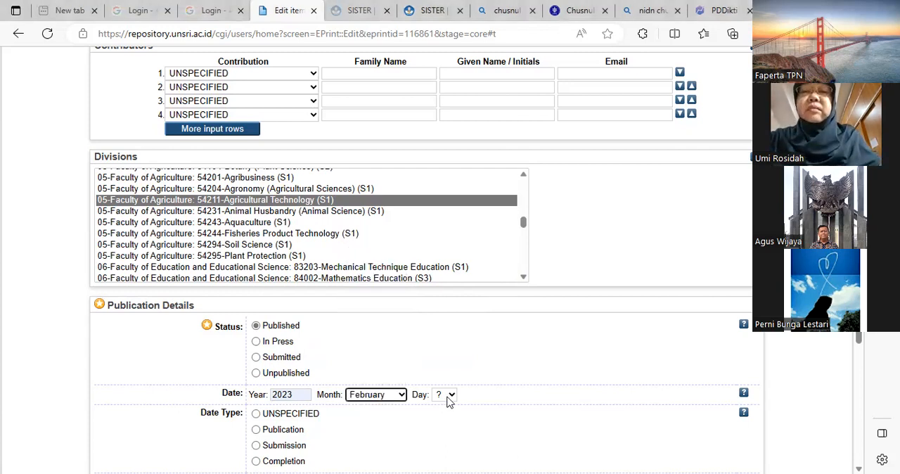
{"action": "left_click", "coordinate": [450, 396]}
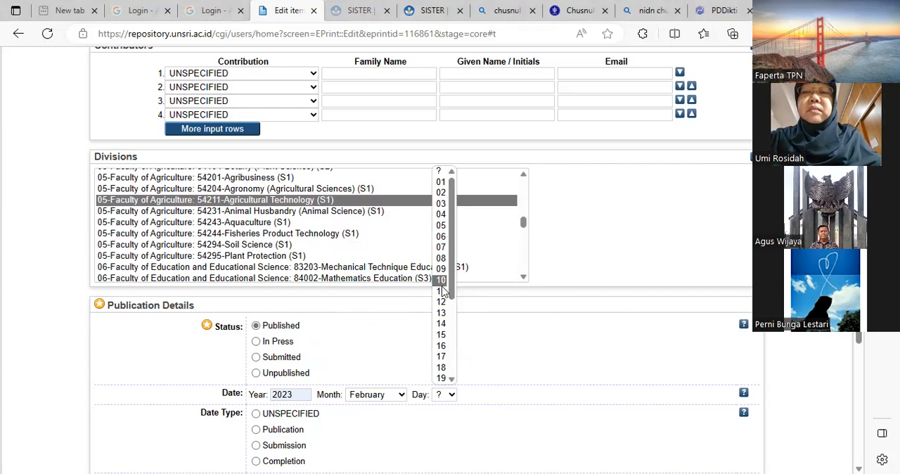
{"action": "left_click", "coordinate": [442, 325]}
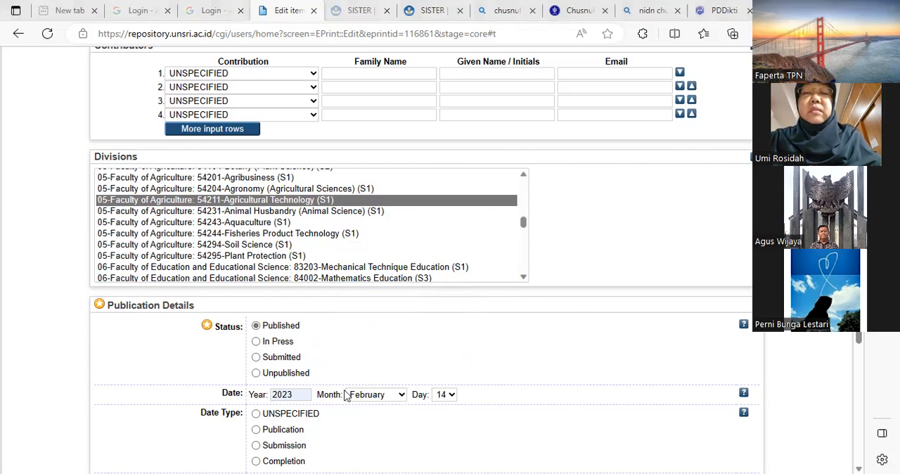
- Set the date type to Completion and the place of publication to Palembang
{"action": "scroll", "coordinate": [345, 397], "scroll_direction": "down", "scroll_amount": 2}
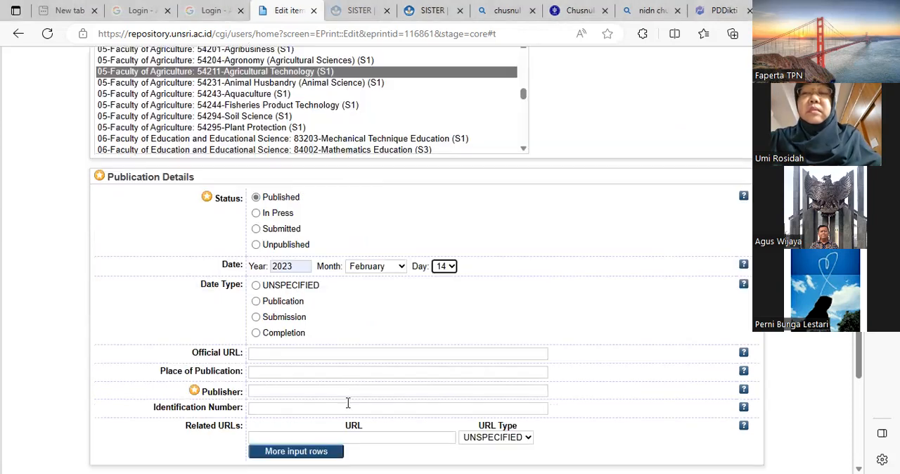
{"action": "left_click", "coordinate": [256, 333]}
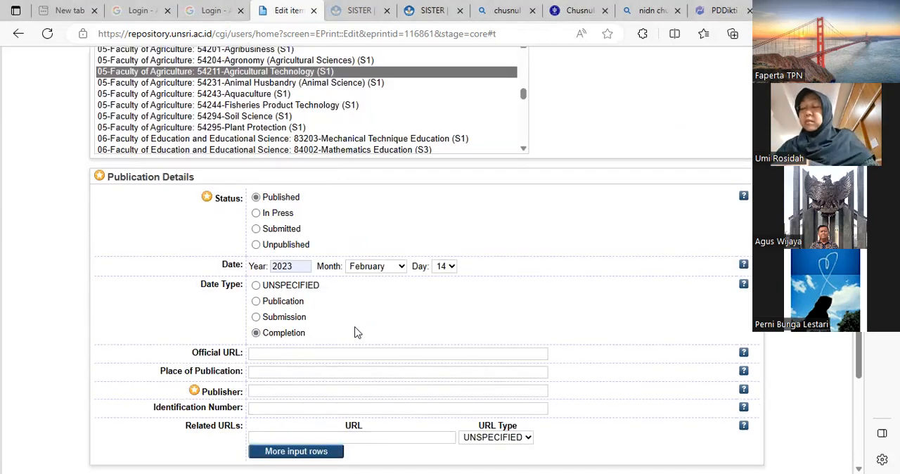
{"action": "left_click", "coordinate": [260, 372]}
{"action": "left_click", "coordinate": [280, 415]}
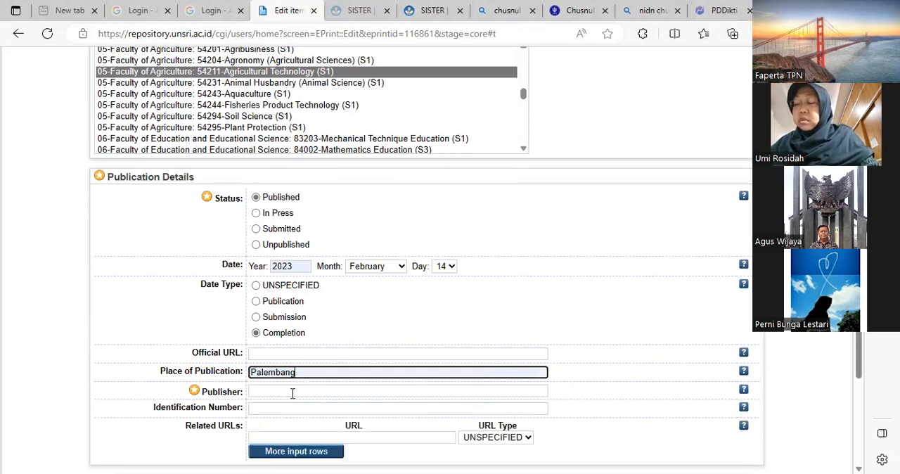
- Set the publisher to "S1-Teknik Pertanian" in the publication details
{"action": "left_click", "coordinate": [294, 393]}
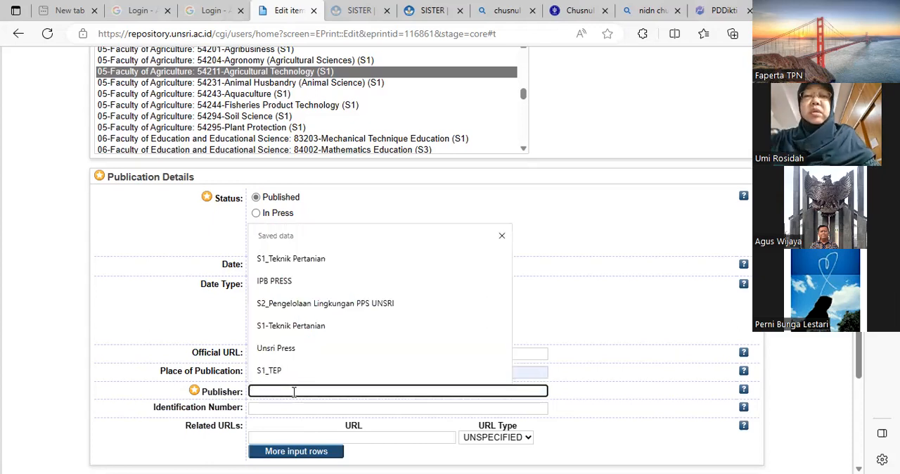
{"action": "left_click", "coordinate": [297, 328]}
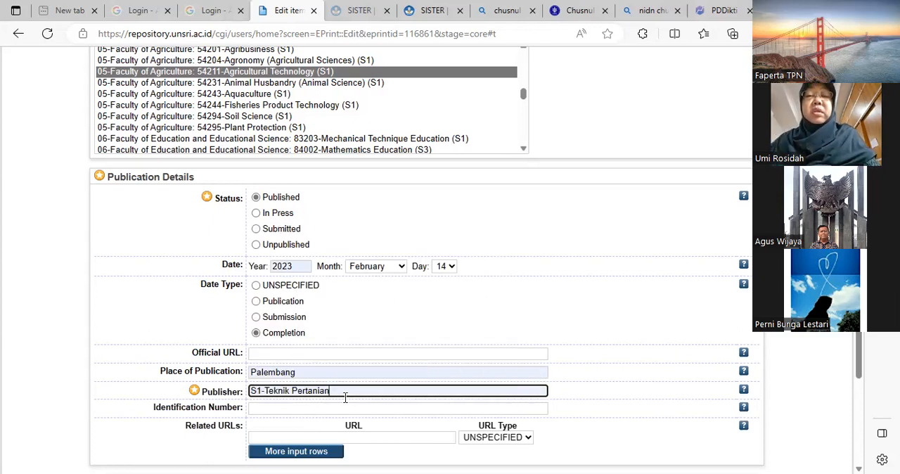
{"action": "left_click_drag", "start_coordinate": [330, 391], "coordinate": [269, 387]}
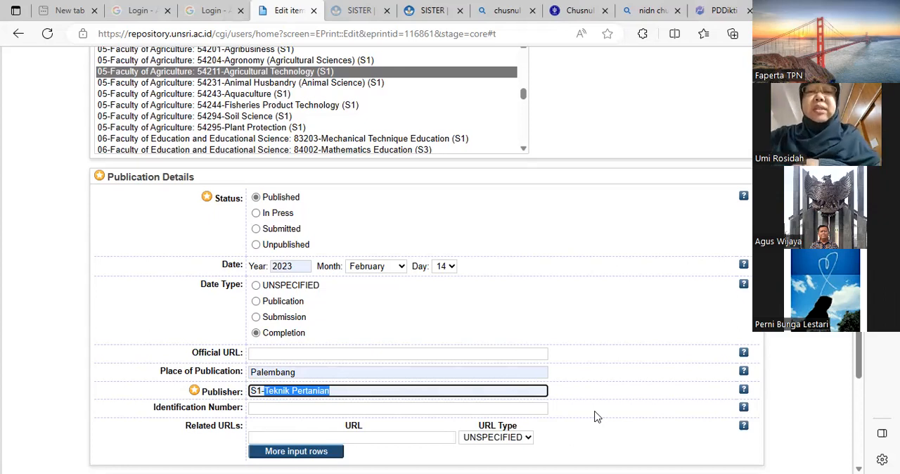
{"action": "left_click", "coordinate": [256, 392]}
{"action": "left_click_drag", "start_coordinate": [256, 392], "coordinate": [338, 387]}
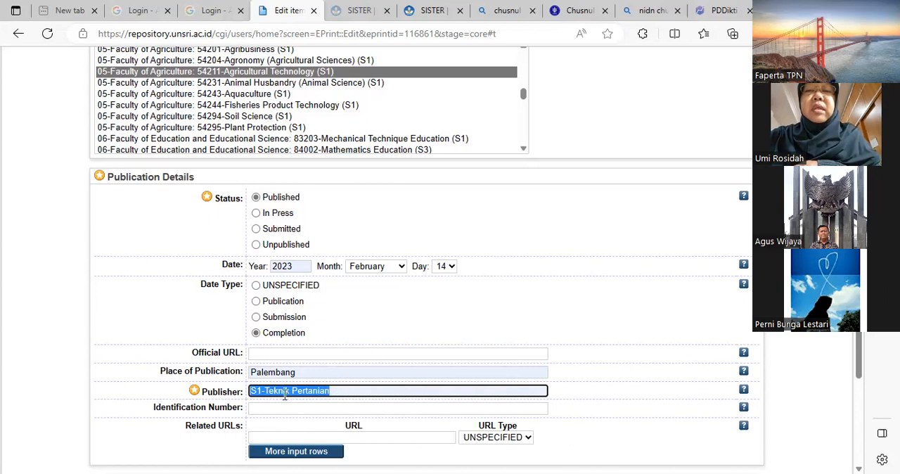
{"action": "left_click", "coordinate": [259, 393]}
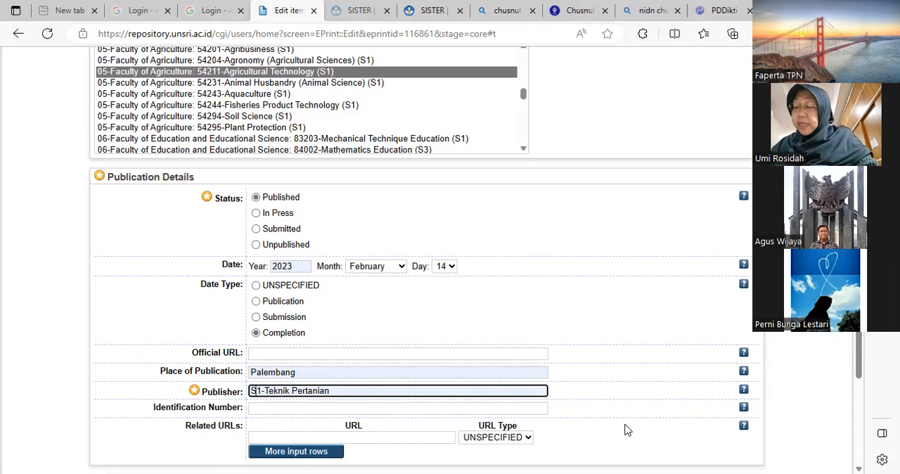
{"action": "key", "text": "BackSpace"}
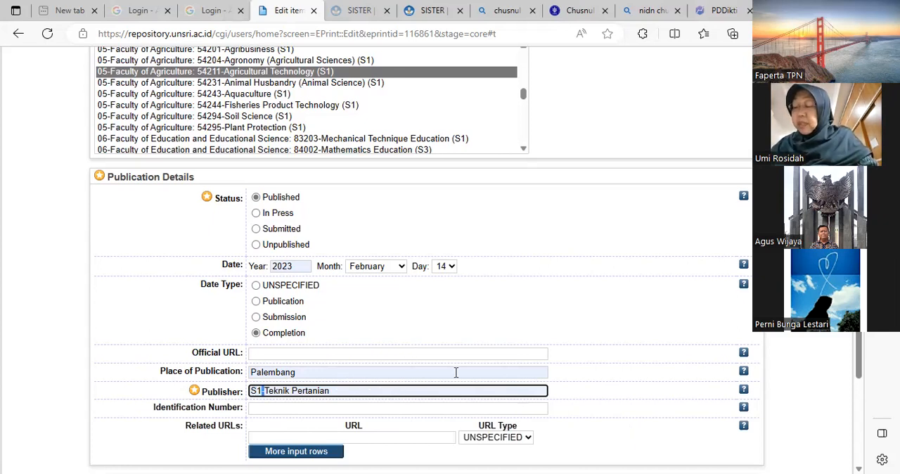
{"action": "left_click", "coordinate": [632, 396]}
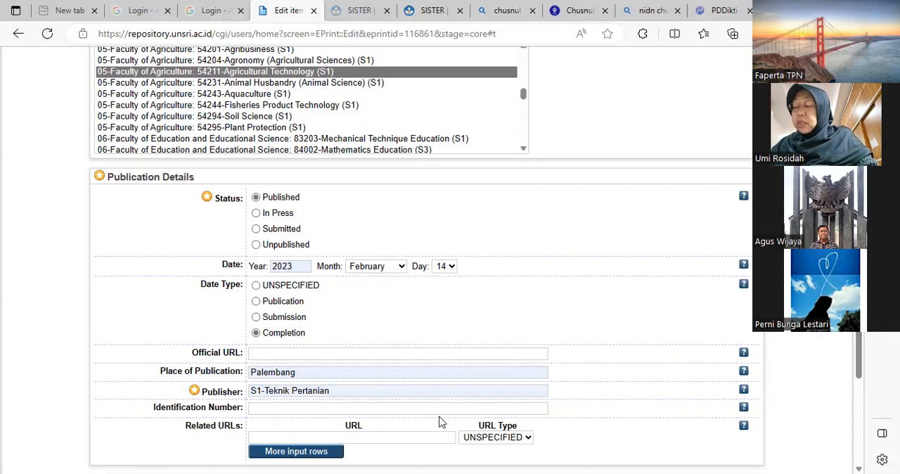
{"action": "left_click", "coordinate": [390, 392]}
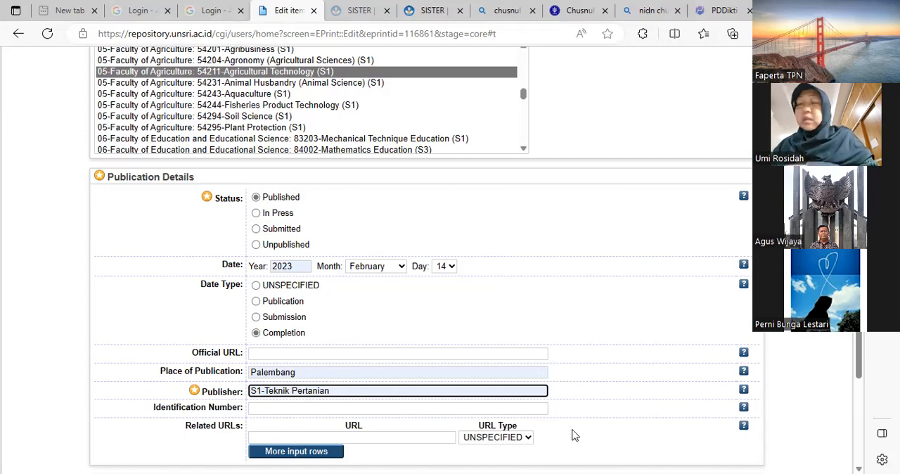
- Expand the Contact Email Address section and fill in the contact's e-mail from the saved institutional entries
{"action": "scroll", "coordinate": [574, 434], "scroll_direction": "down", "scroll_amount": 1}
{"action": "scroll", "coordinate": [574, 434], "scroll_direction": "down", "scroll_amount": 3}
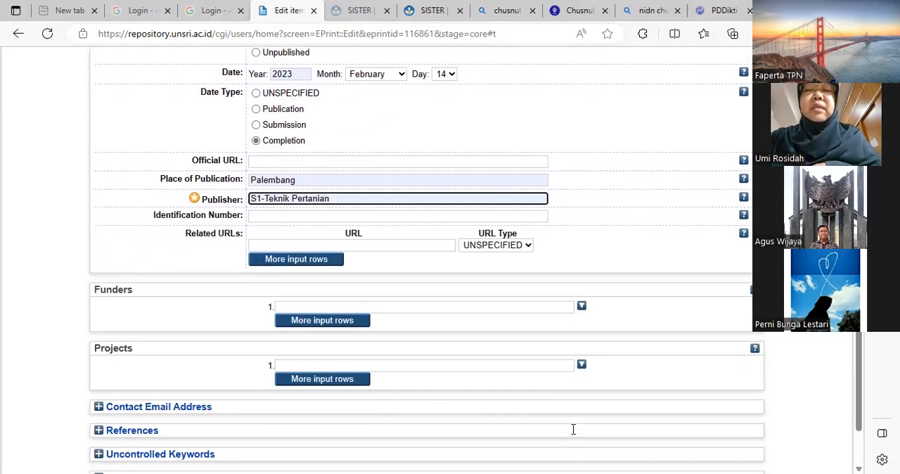
{"action": "left_click", "coordinate": [191, 346]}
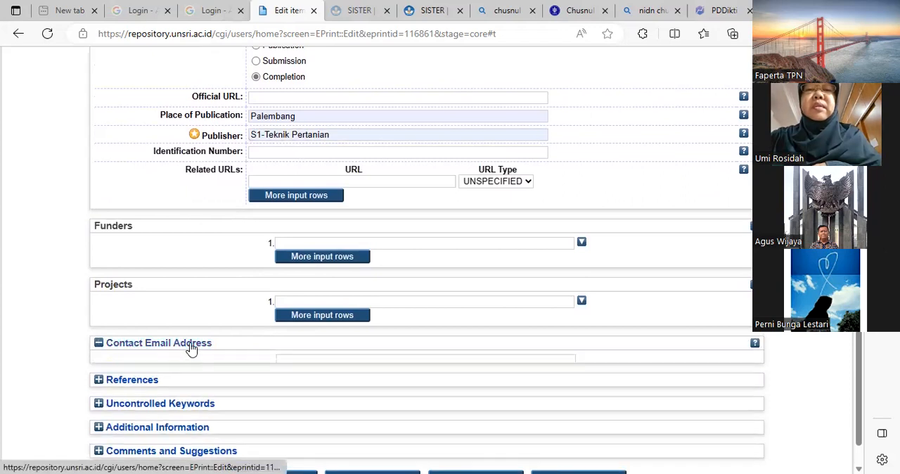
{"action": "left_click", "coordinate": [288, 361]}
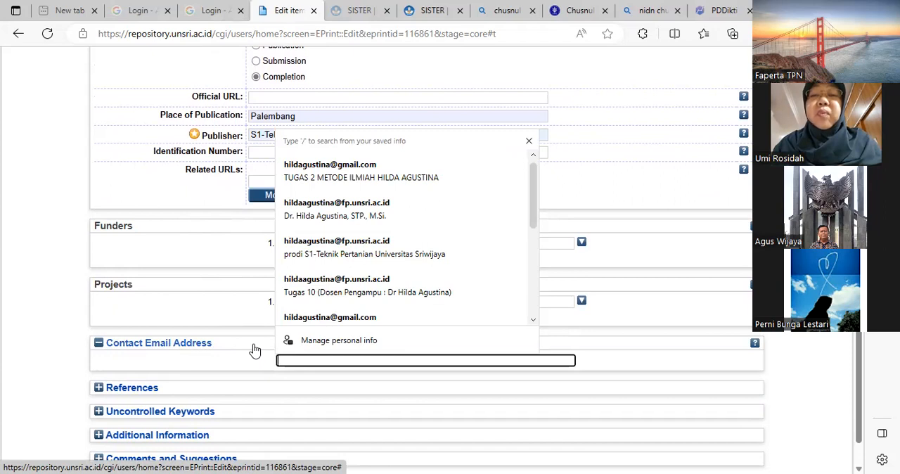
{"action": "scroll", "coordinate": [314, 309], "scroll_direction": "down", "scroll_amount": 1}
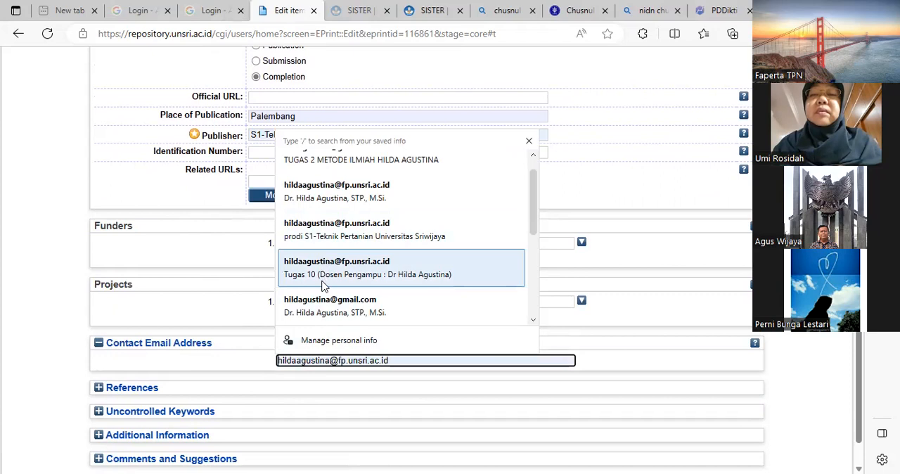
{"action": "left_click", "coordinate": [314, 361]}
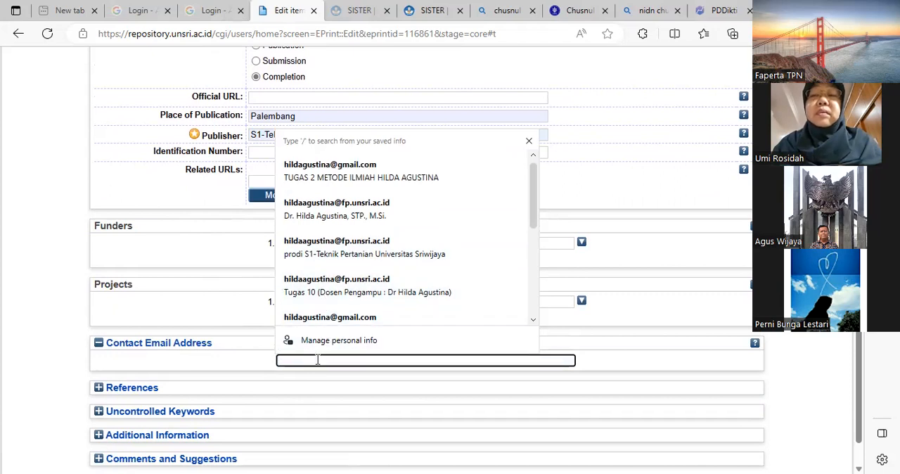
{"action": "scroll", "coordinate": [327, 310], "scroll_direction": "down", "scroll_amount": 1}
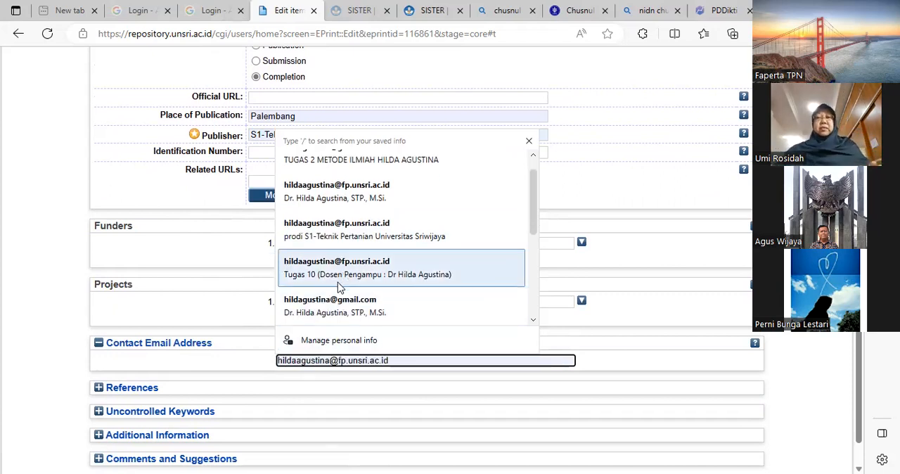
{"action": "left_click", "coordinate": [344, 281]}
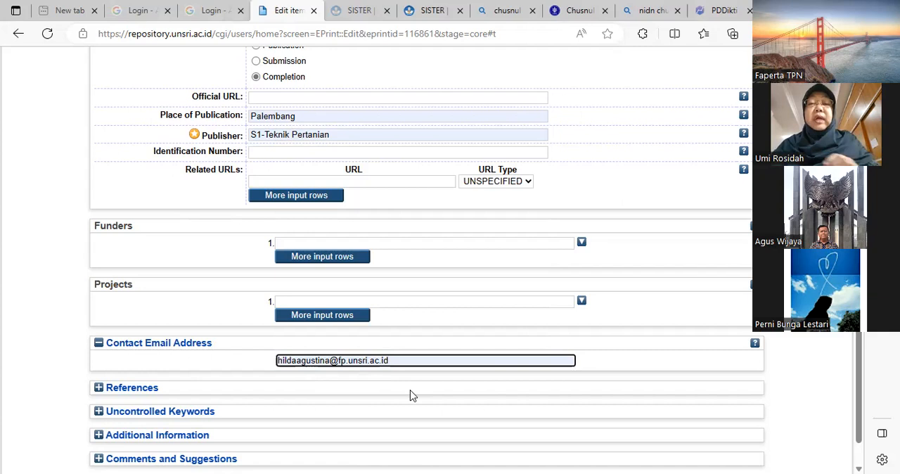
- Review the remaining detail fields and continue to the item's Subjects stage
{"action": "scroll", "coordinate": [411, 396], "scroll_direction": "down", "scroll_amount": 2}
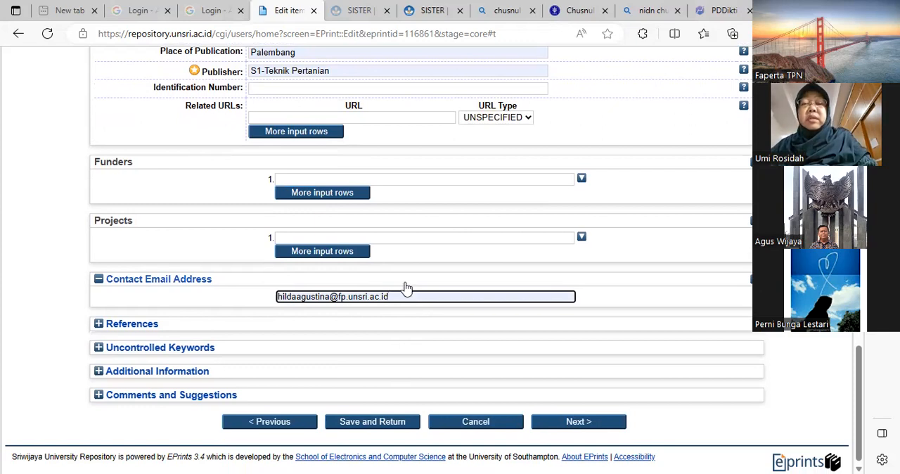
{"action": "scroll", "coordinate": [409, 289], "scroll_direction": "up", "scroll_amount": 2}
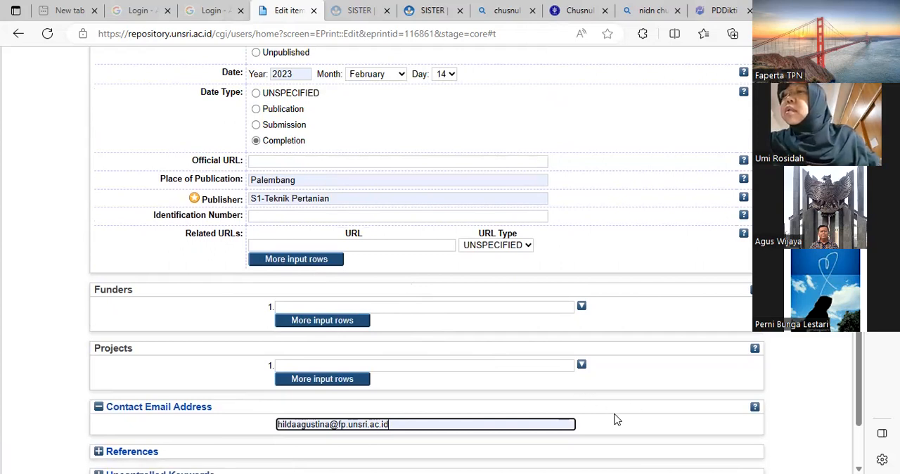
{"action": "scroll", "coordinate": [615, 420], "scroll_direction": "down", "scroll_amount": 3}
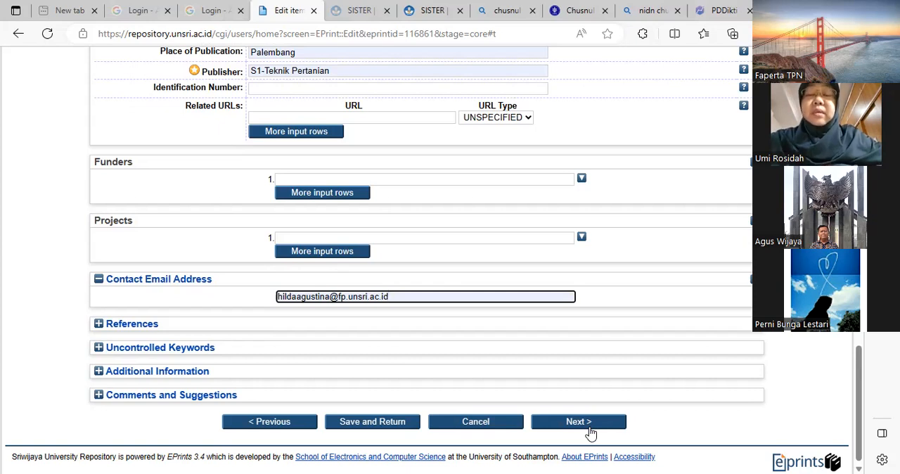
{"action": "left_click", "coordinate": [591, 425]}
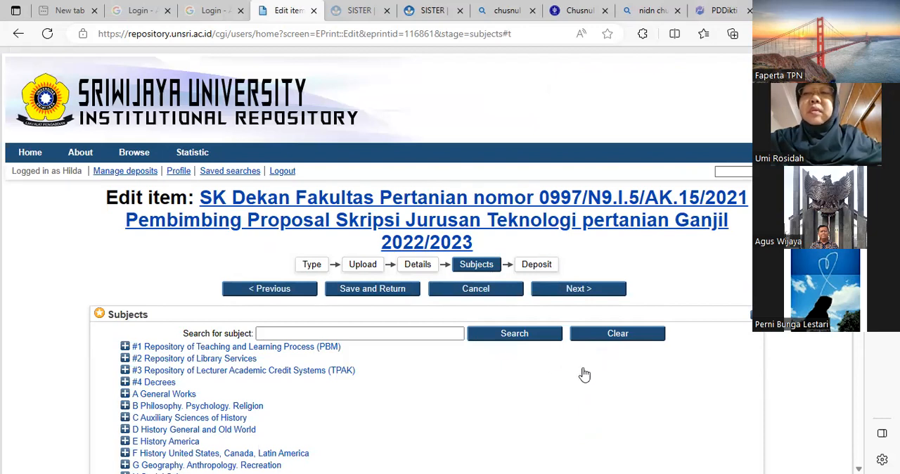
- Expand the "Repository of Teaching and Learning Process (PBM)" subject category and examine its entries, including List of Lecturer Attendance
{"action": "scroll", "coordinate": [540, 393], "scroll_direction": "down", "scroll_amount": 2}
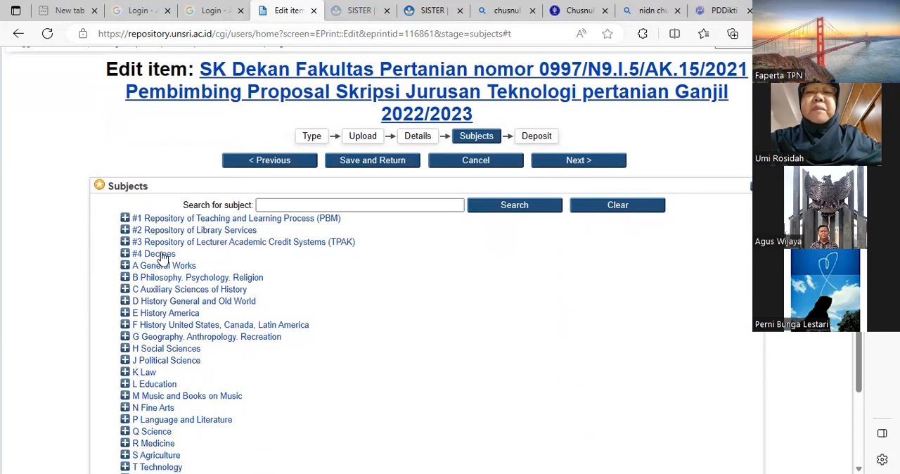
{"action": "left_click", "coordinate": [202, 221]}
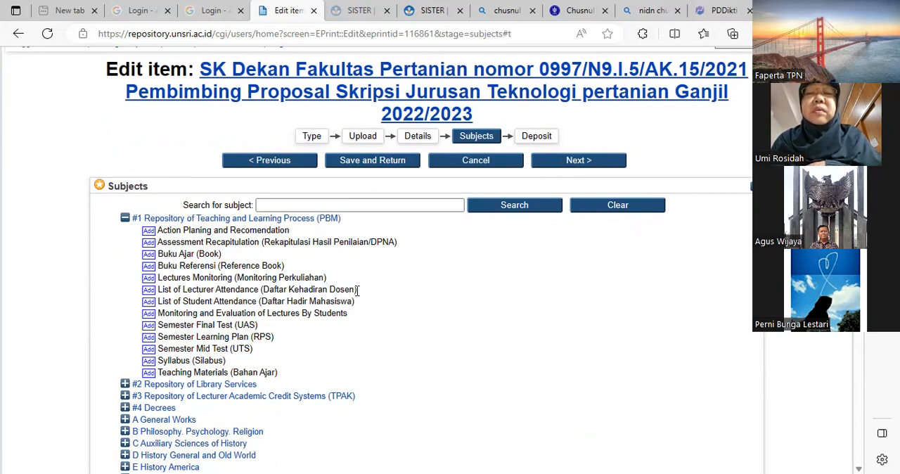
{"action": "left_click_drag", "start_coordinate": [354, 289], "coordinate": [149, 291]}
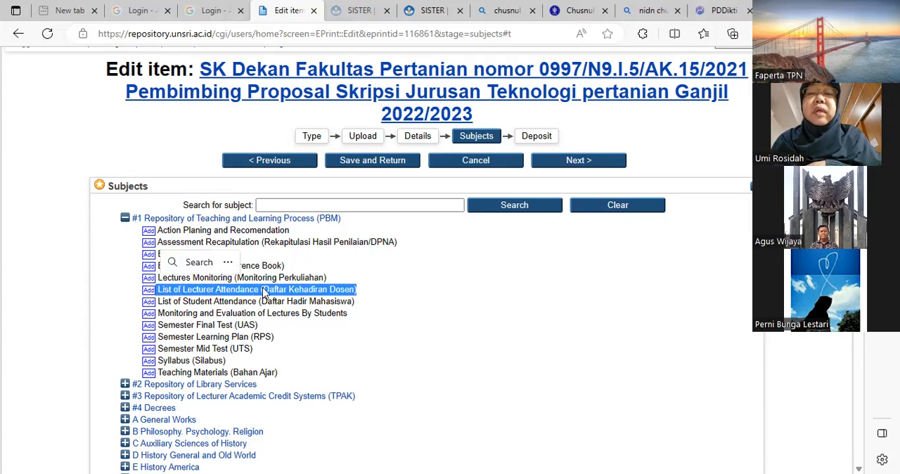
{"action": "left_click", "coordinate": [413, 335]}
{"action": "scroll", "coordinate": [443, 354], "scroll_direction": "down", "scroll_amount": 2}
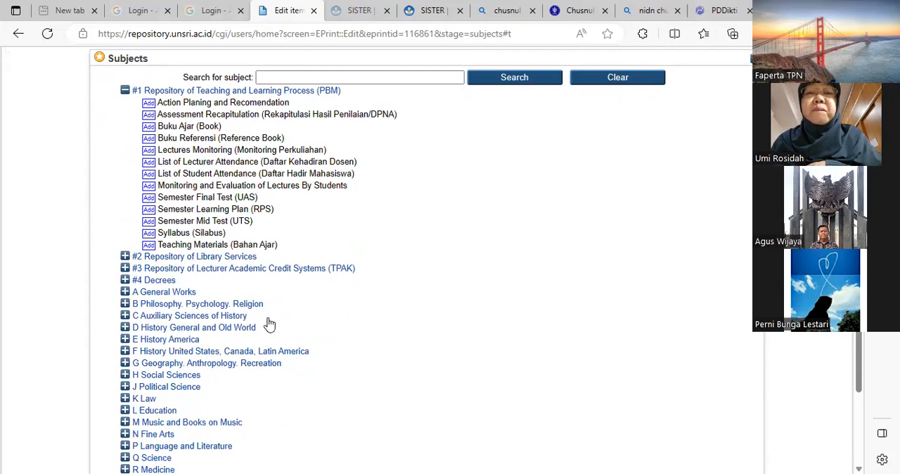
- Add "Summary of Important Decrees (Surat Keputusan)" from the Decrees category as a subject, and remove it again
{"action": "left_click", "coordinate": [161, 281]}
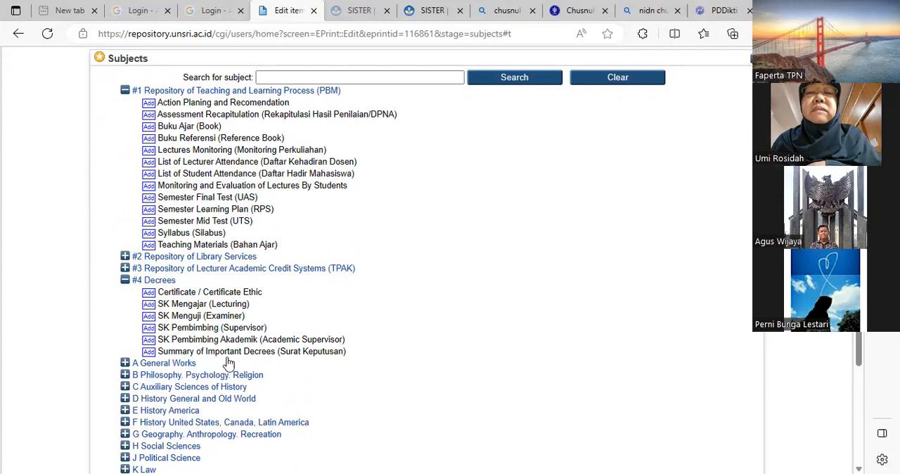
{"action": "left_click", "coordinate": [150, 352]}
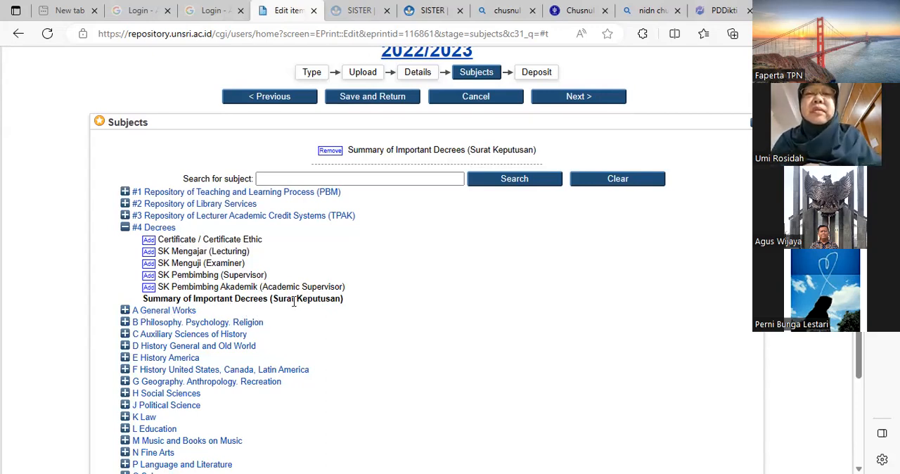
{"action": "mouse_move", "coordinate": [276, 299]}
{"action": "left_mouse_down"}
{"action": "mouse_move", "coordinate": [344, 303]}
{"action": "mouse_move", "coordinate": [279, 301]}
{"action": "left_mouse_up"}
{"action": "left_click", "coordinate": [333, 152]}
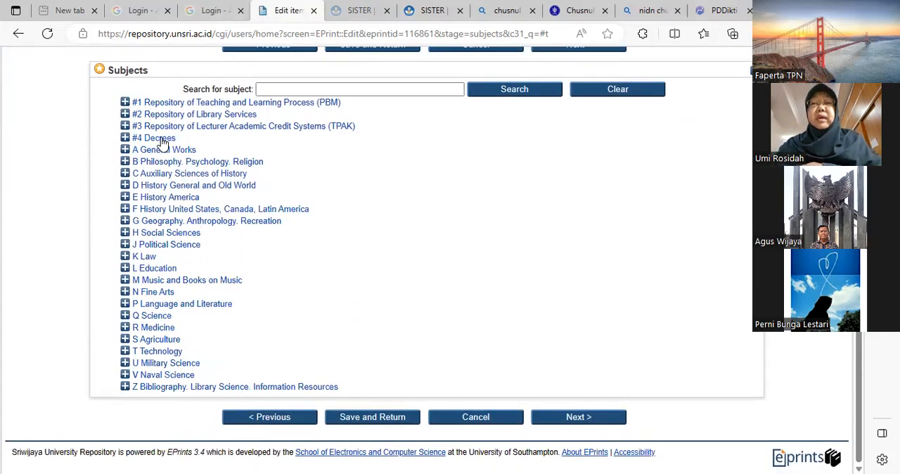
- Add "SK Pembimbing (Supervisor)" from the Decrees category as the item's subject and continue to the Deposit stage
{"action": "left_click", "coordinate": [163, 140]}
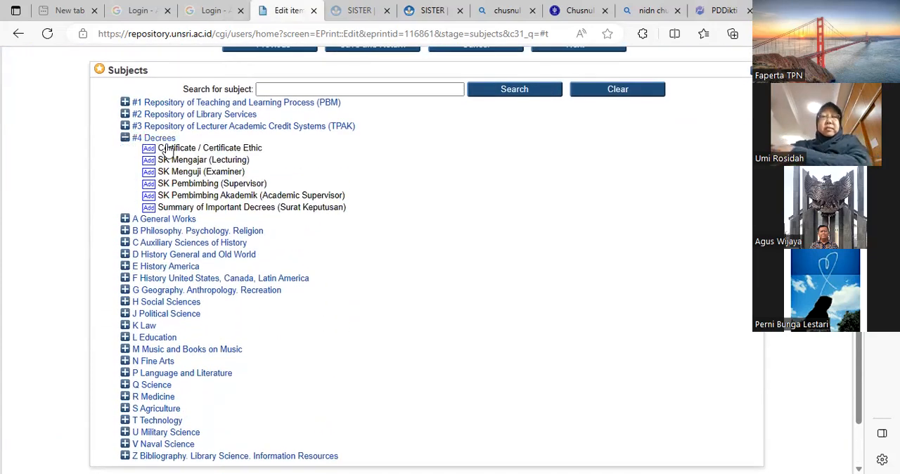
{"action": "left_click", "coordinate": [148, 186]}
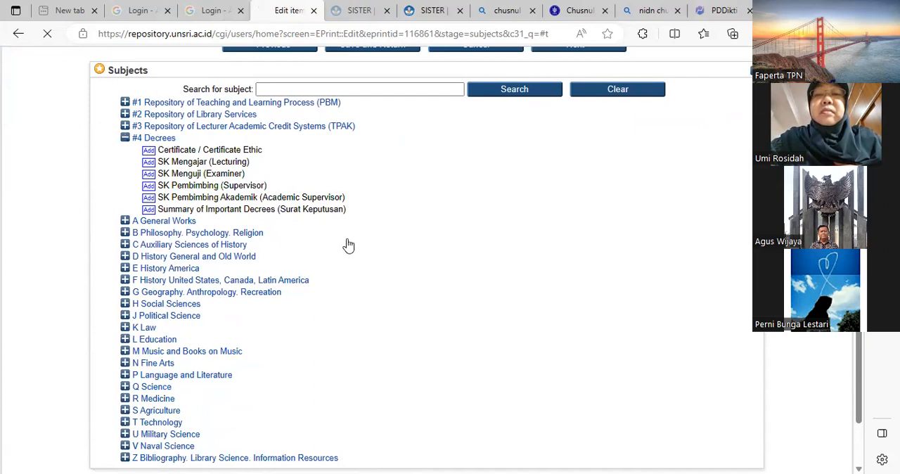
{"action": "scroll", "coordinate": [526, 342], "scroll_direction": "down", "scroll_amount": 1}
{"action": "scroll", "coordinate": [527, 342], "scroll_direction": "down", "scroll_amount": 3}
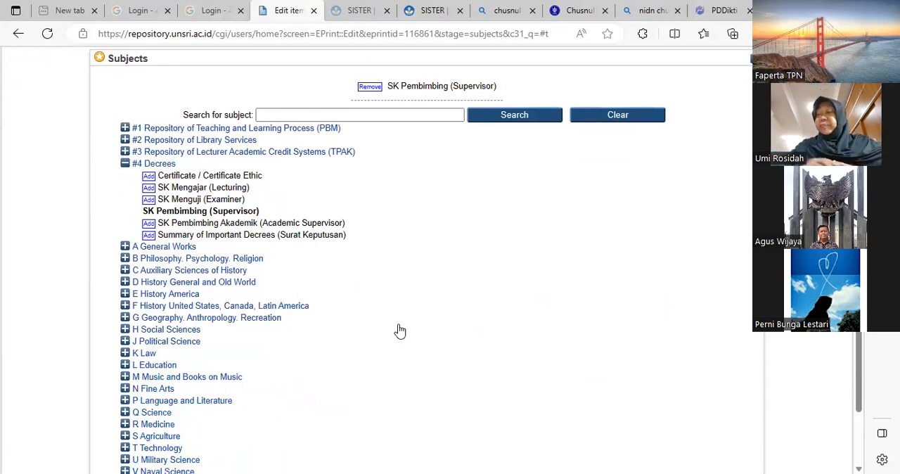
{"action": "scroll", "coordinate": [399, 331], "scroll_direction": "down", "scroll_amount": 2}
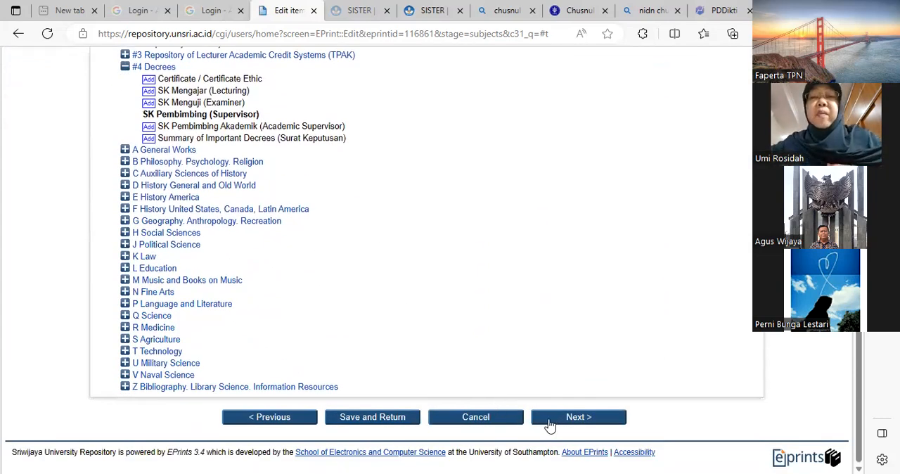
{"action": "left_click", "coordinate": [561, 420]}
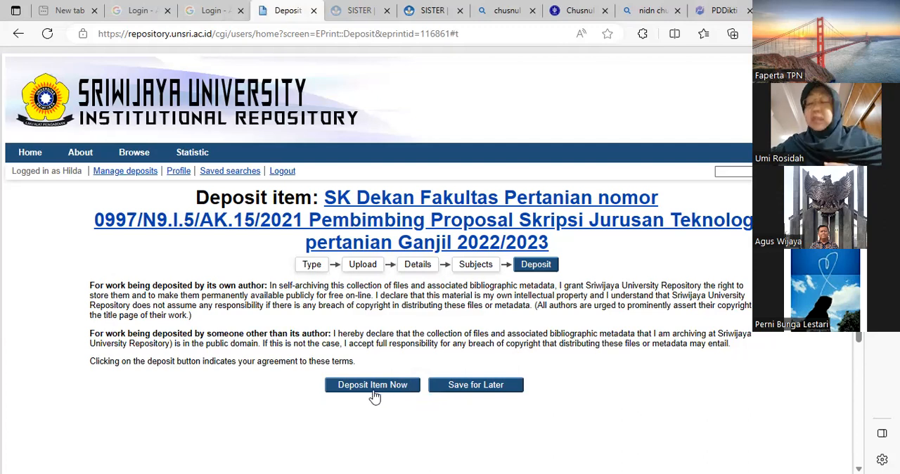
- Save the item for later instead of depositing it, and return to the list of managed deposits
{"action": "left_click", "coordinate": [476, 387]}
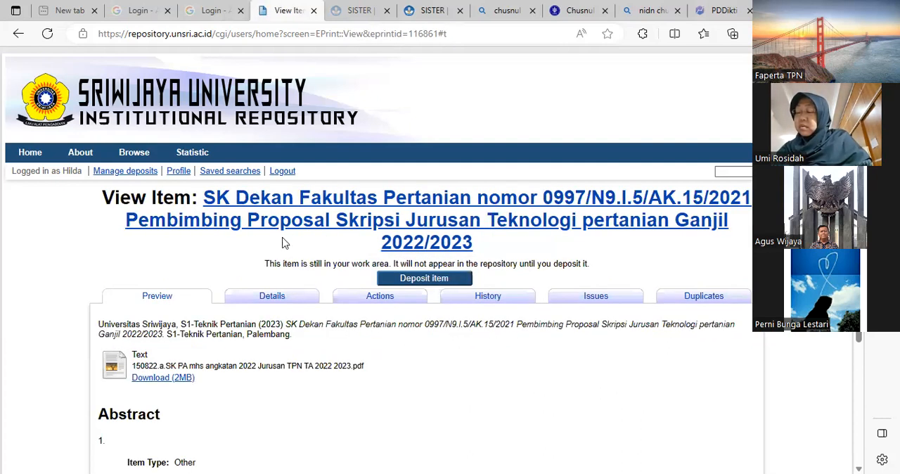
{"action": "scroll", "coordinate": [516, 368], "scroll_direction": "down", "scroll_amount": 3}
{"action": "scroll", "coordinate": [517, 368], "scroll_direction": "up", "scroll_amount": 3}
{"action": "left_click", "coordinate": [133, 175]}
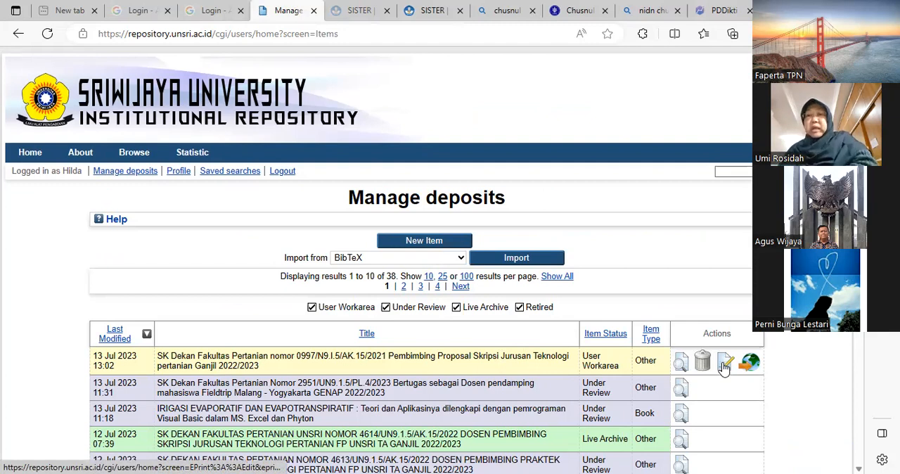
- Open the saved decree item in the user workarea, check its preview and deposit it
{"action": "left_click", "coordinate": [680, 363]}
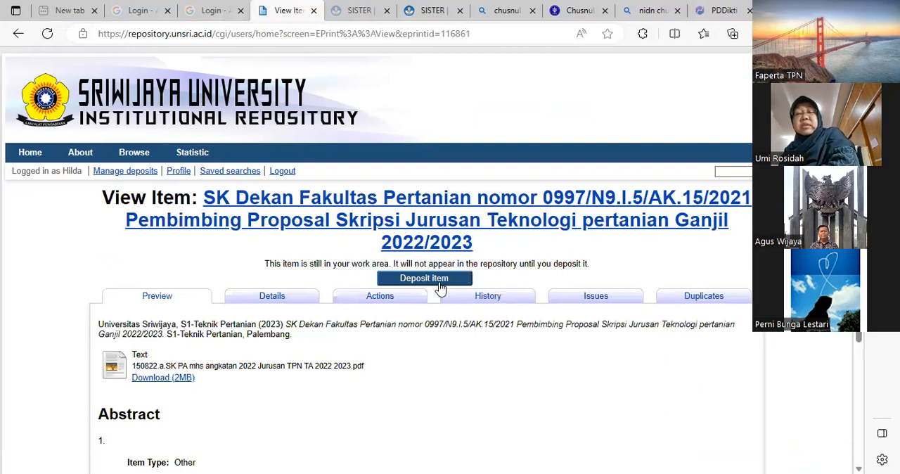
{"action": "scroll", "coordinate": [456, 362], "scroll_direction": "down", "scroll_amount": 1}
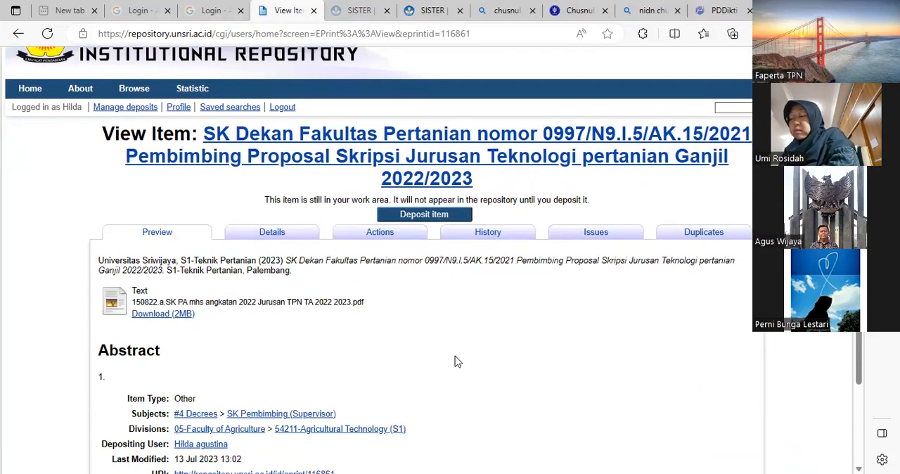
{"action": "left_click", "coordinate": [426, 215]}
{"action": "left_click", "coordinate": [382, 388]}
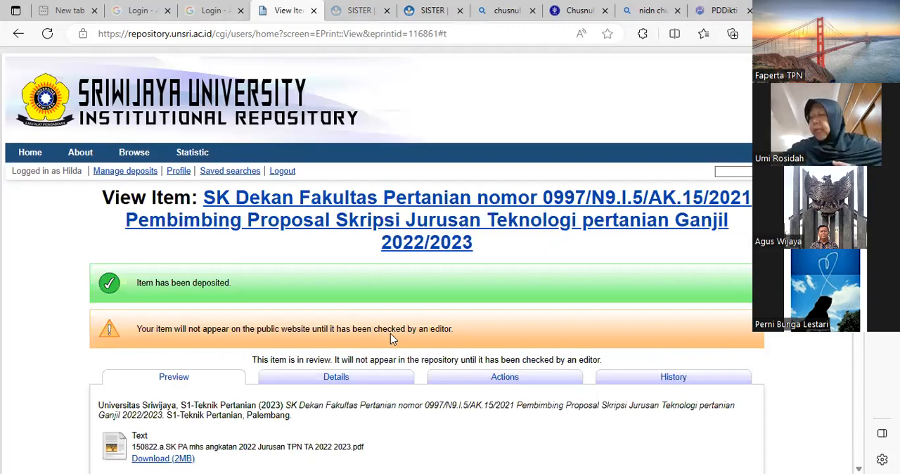
- Return to the list of managed deposits and examine the new item's status alongside the other deposits
{"action": "left_click", "coordinate": [137, 172]}
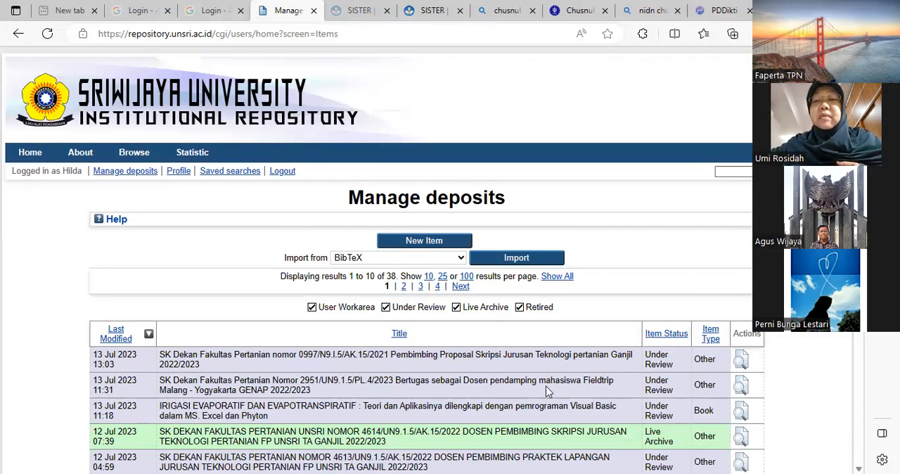
{"action": "scroll", "coordinate": [524, 406], "scroll_direction": "down", "scroll_amount": 3}
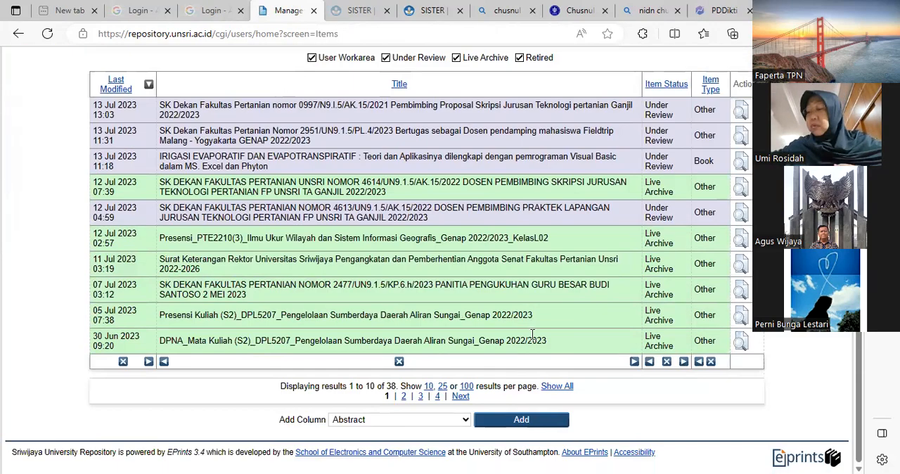
{"action": "scroll", "coordinate": [532, 334], "scroll_direction": "up", "scroll_amount": 3}
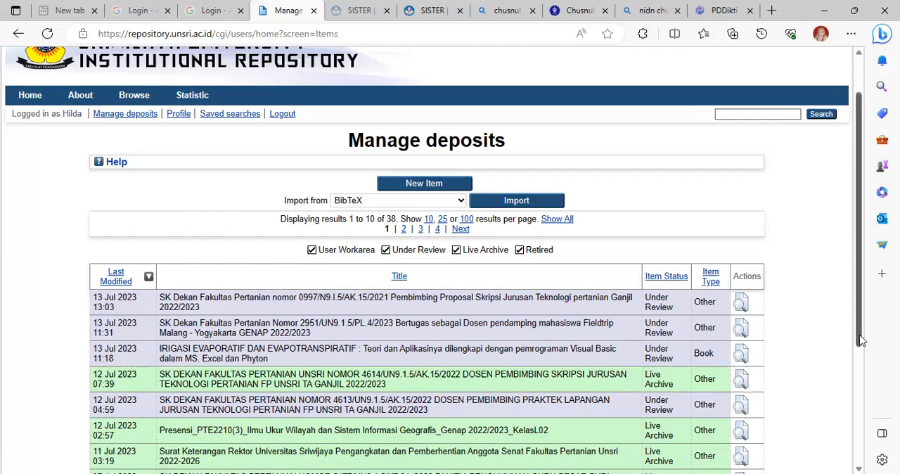
{"action": "left_click_drag", "start_coordinate": [861, 340], "coordinate": [865, 375]}
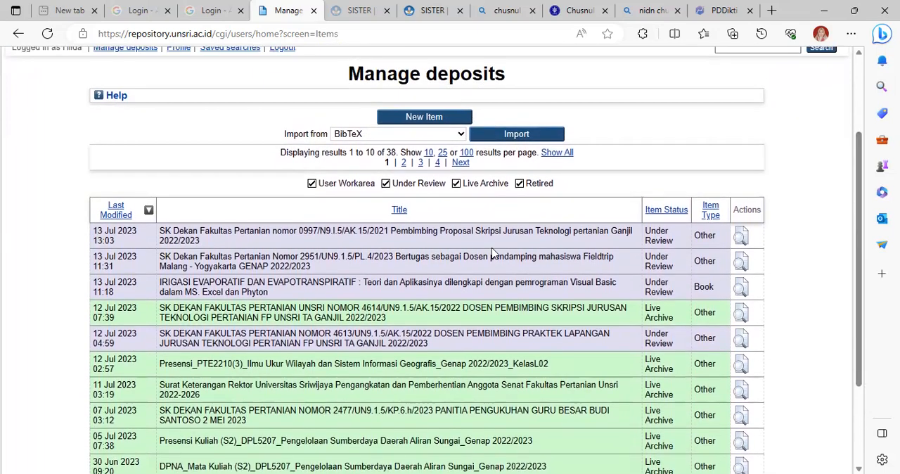